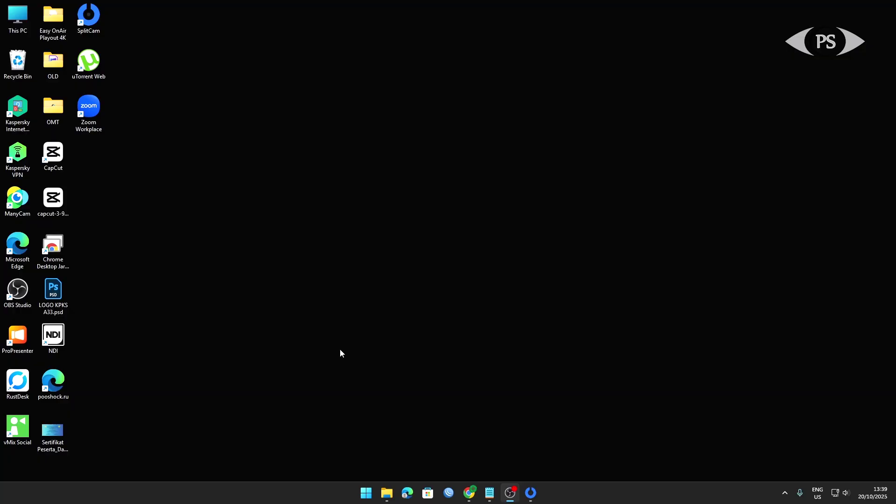
Step: Launch vMix from the Windows desktop
key("super")
type("vmix")
key("Return")
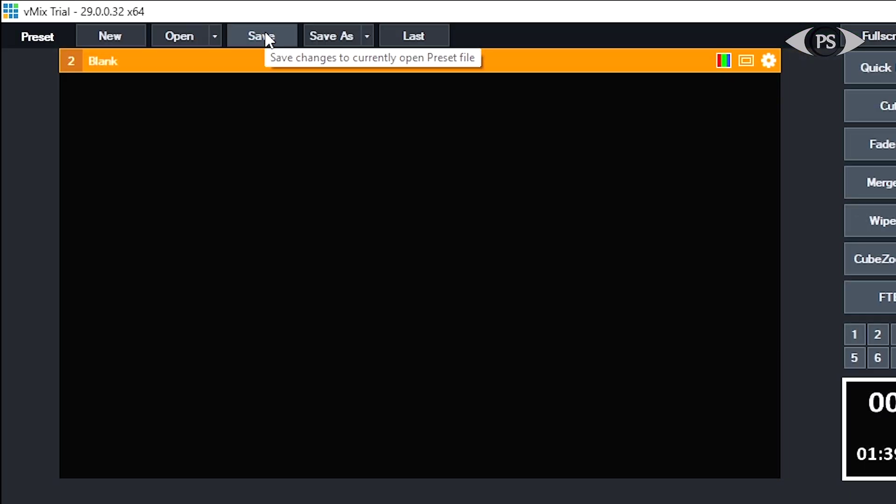
Step: Check the file types offered when saving a preset with Save and Save As, and cancel without saving
left_click(268, 37)
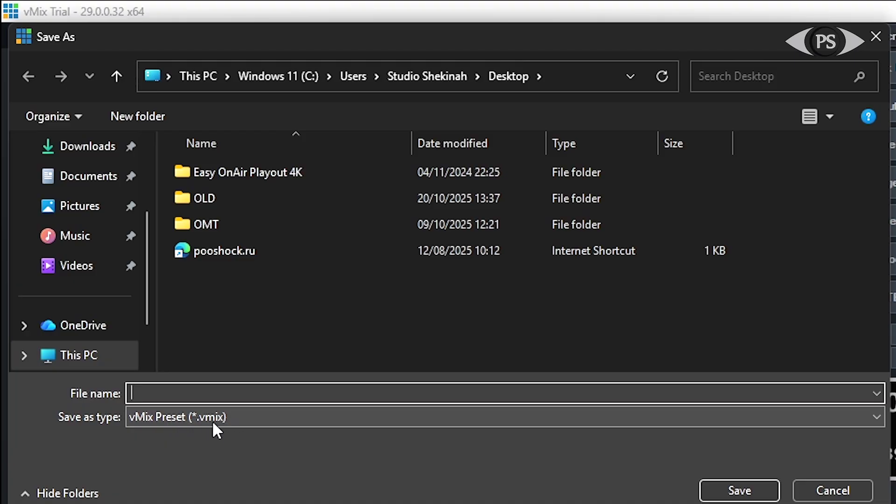
left_click(833, 491)
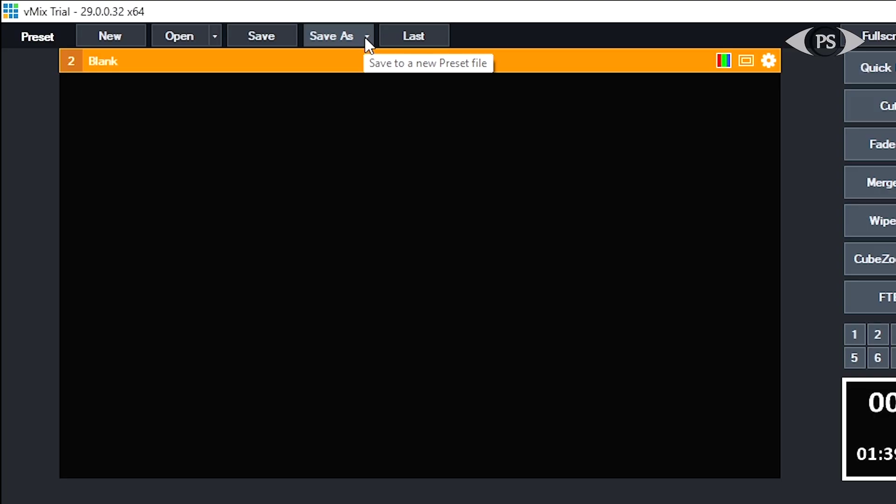
left_click(347, 44)
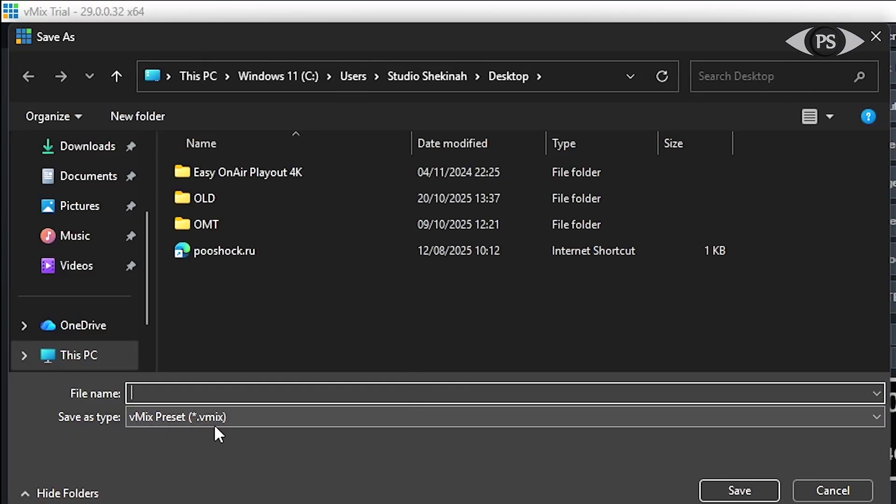
left_click(288, 418)
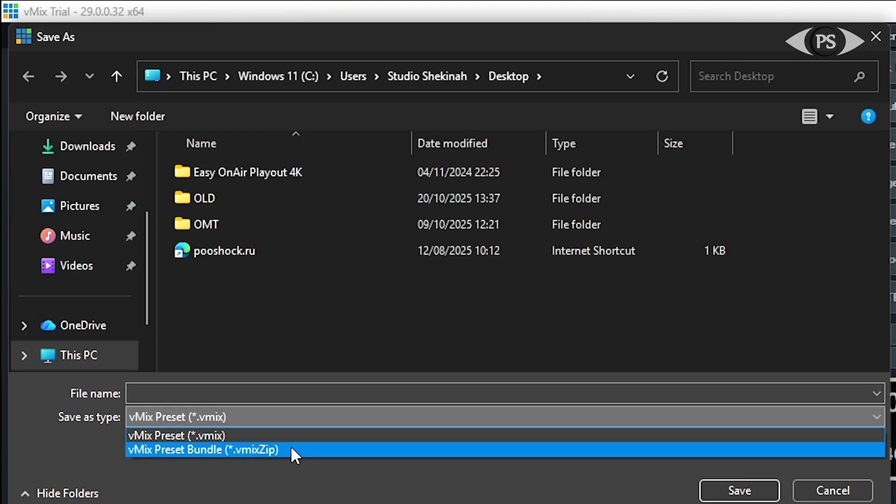
left_click(842, 489)
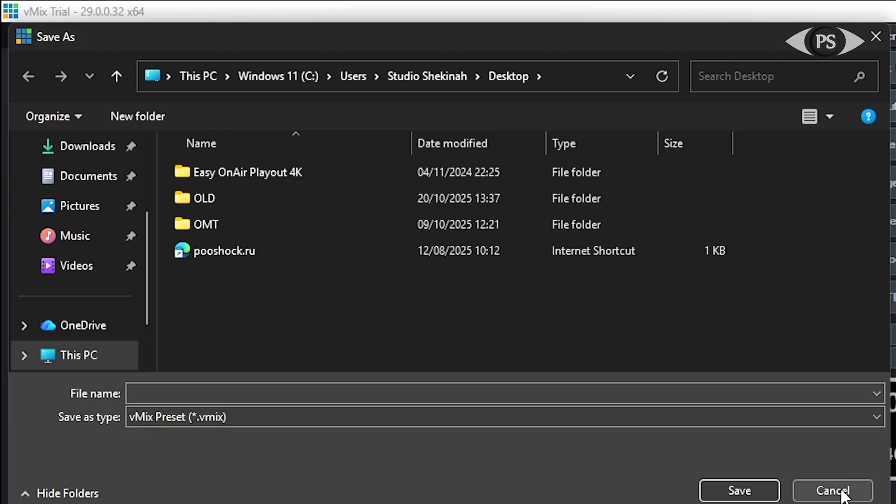
left_click(843, 490)
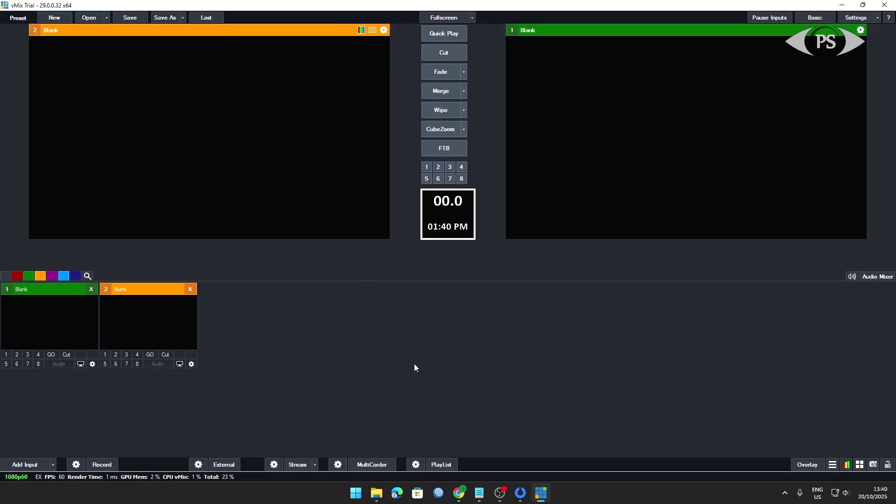
Step: Preview all seven inputs one after another, from the SplitCam camera to WDoubleBox-Blur, and show the virtual set's camera presets
mouse_move(380, 499)
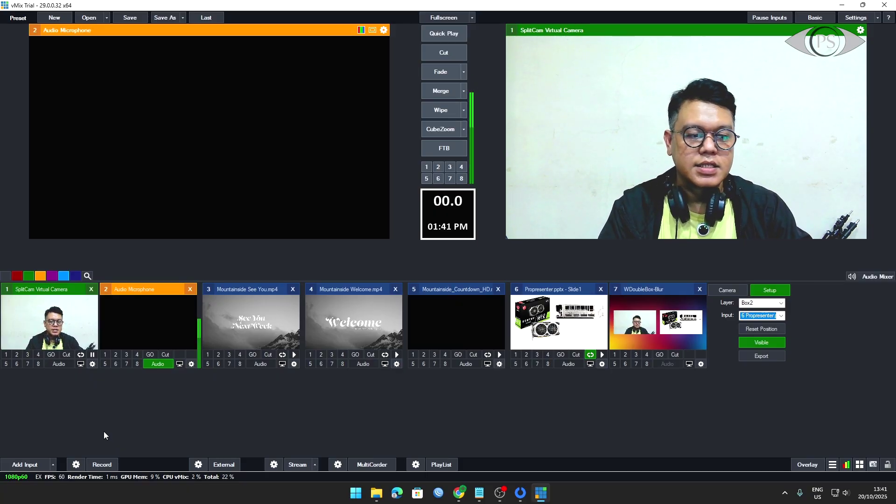
left_click(47, 312)
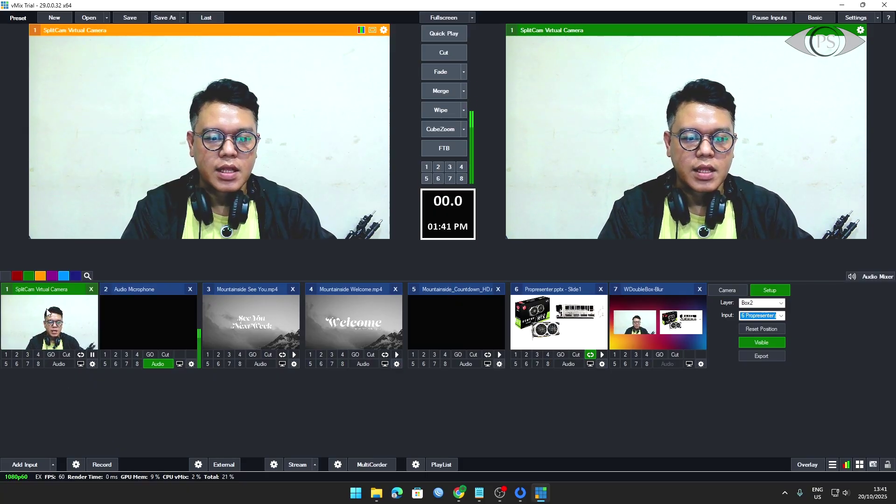
left_click(160, 305)
left_click(260, 321)
left_click(330, 321)
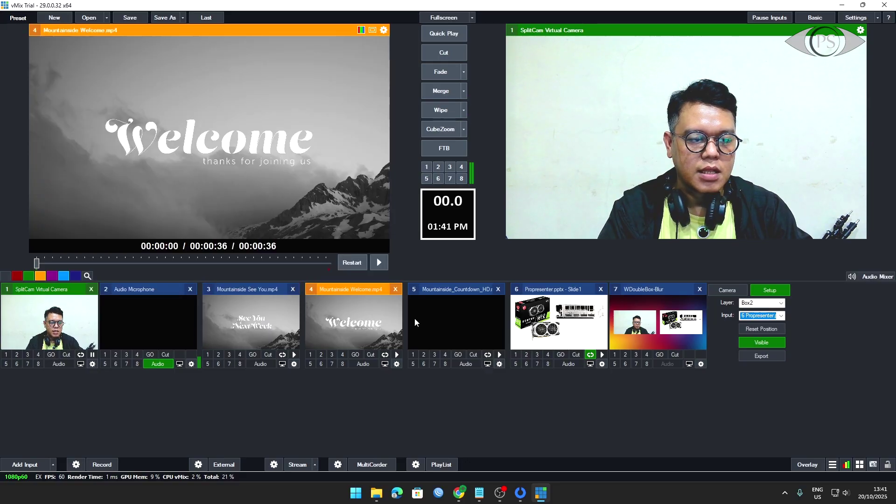
left_click(432, 318)
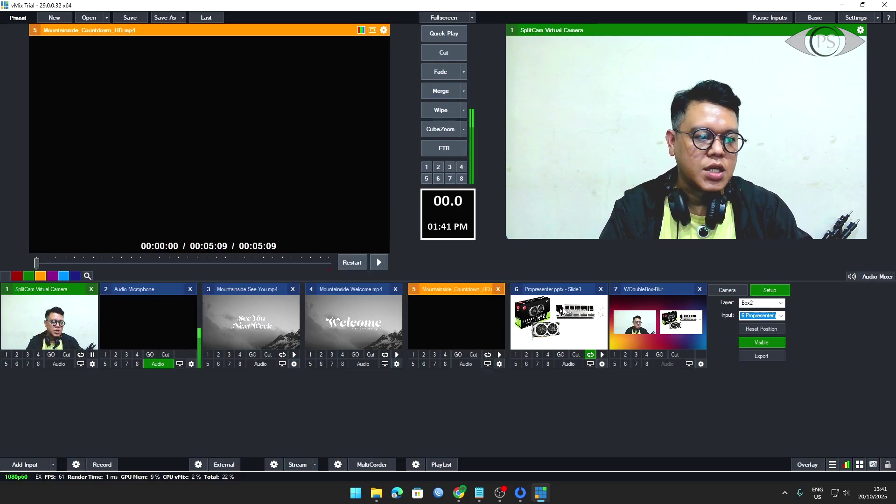
left_click(568, 323)
left_click(666, 325)
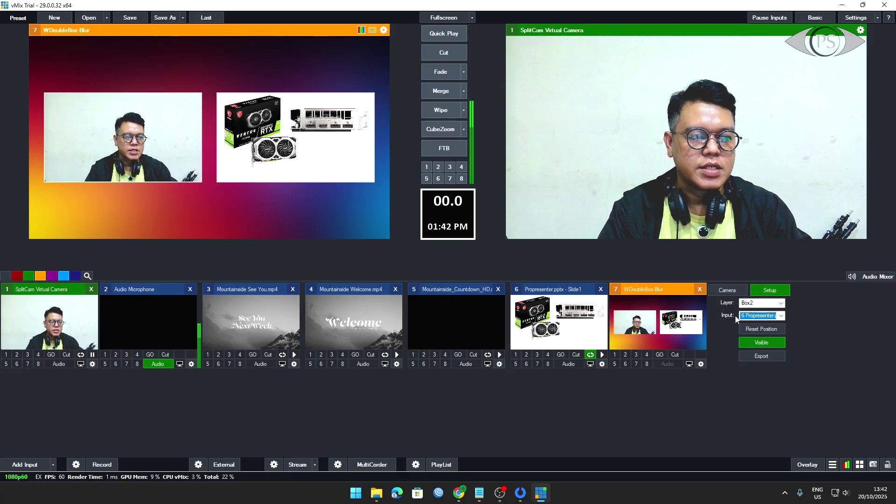
left_click(726, 291)
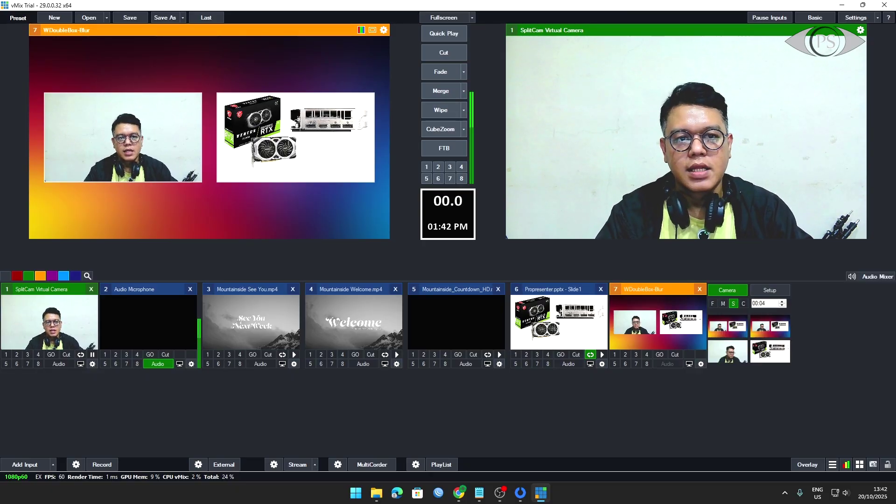
Step: Save the production to the Desktop as a vMix Preset Bundle (*.vmixZip) named Event 1, including all listed media files
left_click(183, 18)
left_click(177, 29)
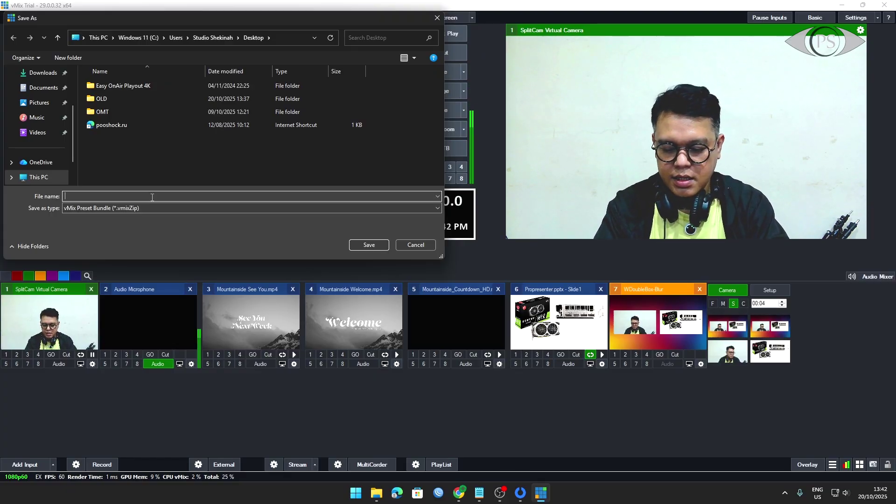
type("Eve")
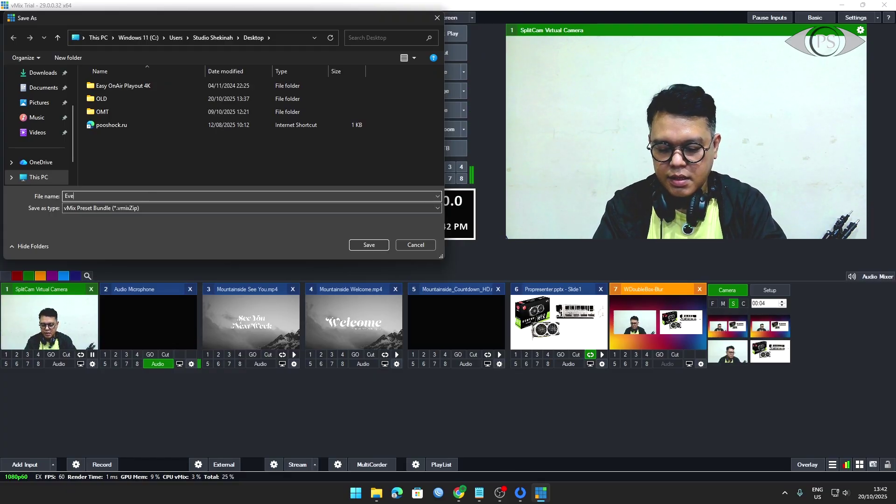
type("nt 1")
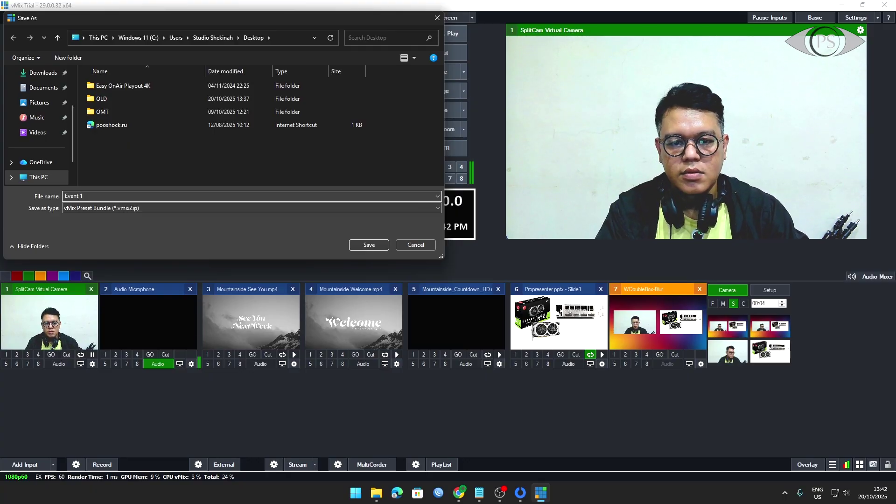
left_click(371, 245)
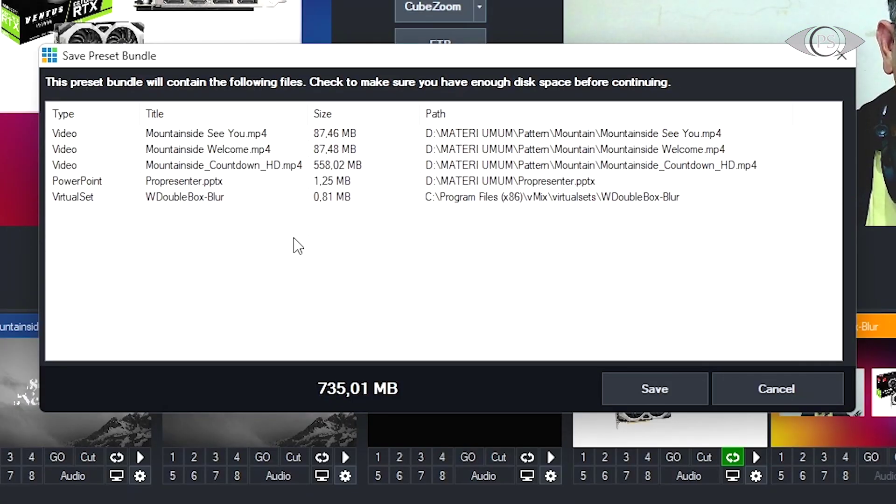
left_click_drag(73, 140, 76, 199)
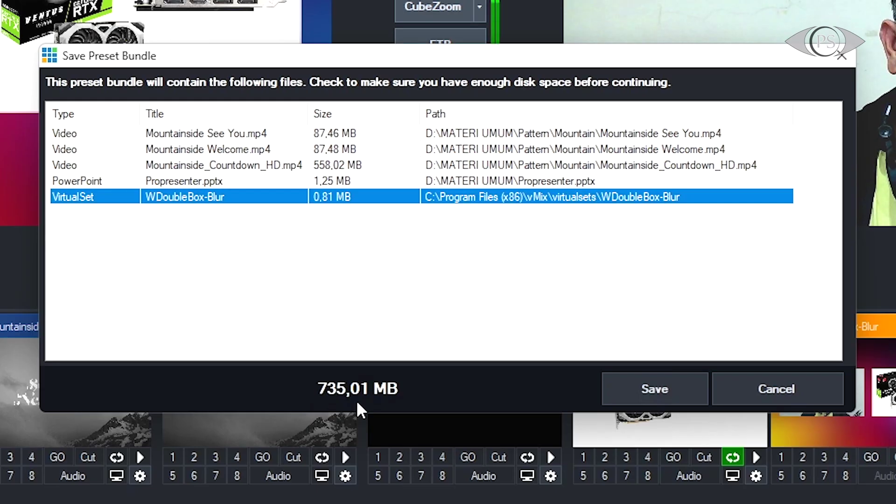
left_click(648, 394)
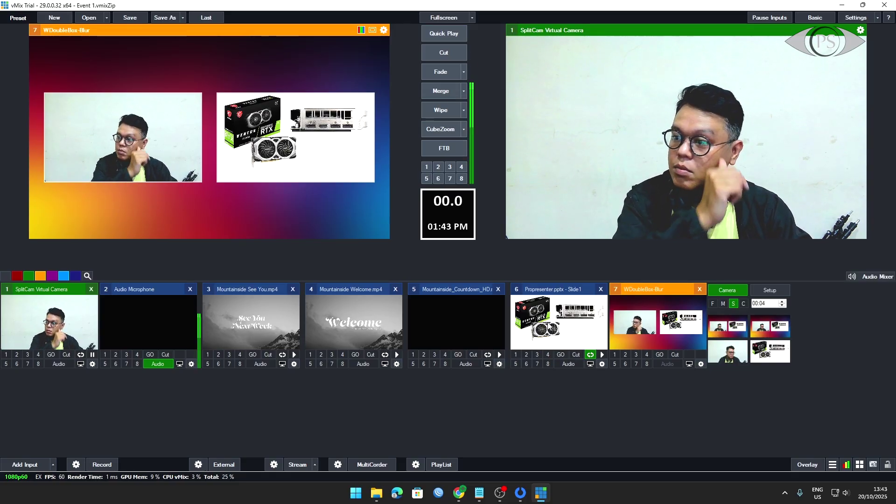
Step: Save the production to the Desktop again as a regular vMix Preset (*.vmix) named Event 1
left_click(171, 19)
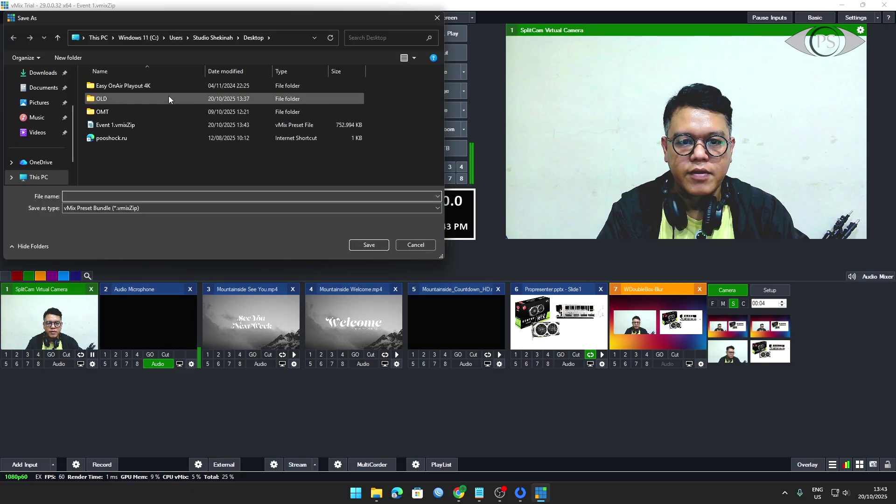
left_click(174, 208)
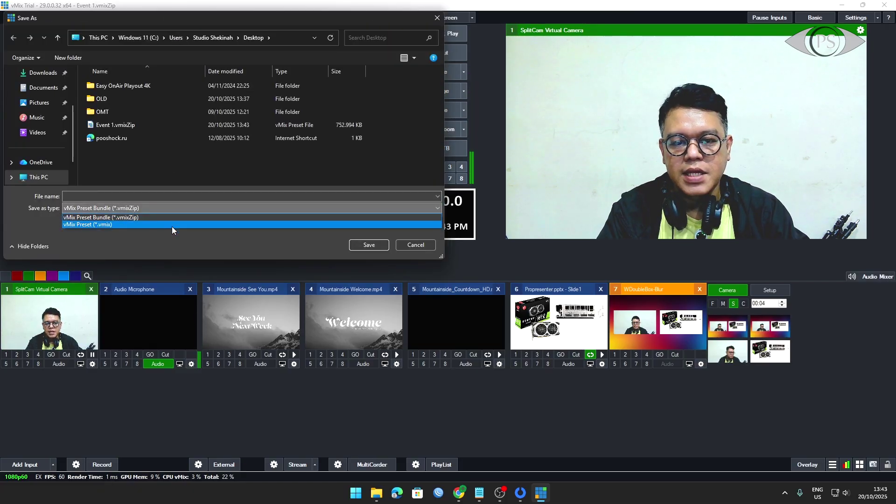
left_click(172, 225)
left_click(155, 196)
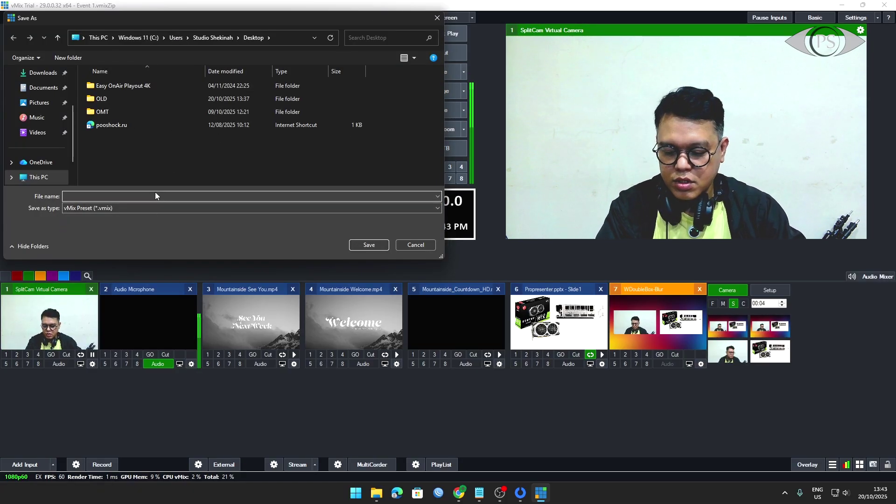
type("Event 1")
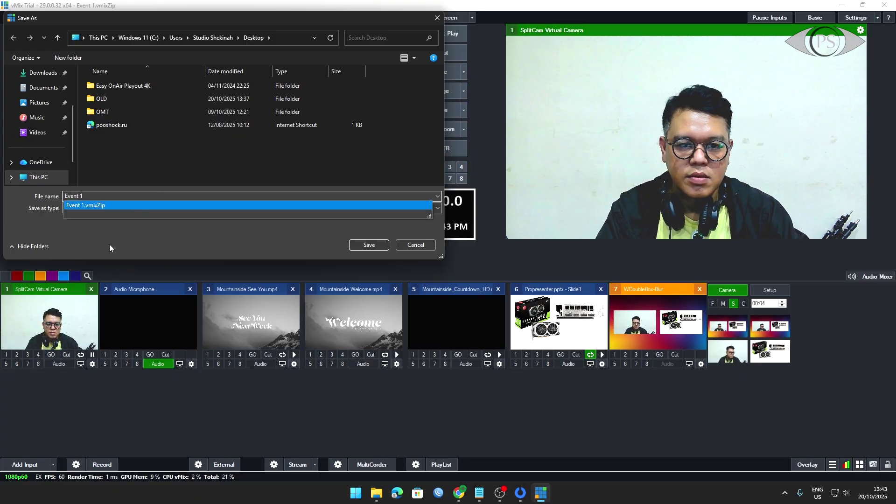
left_click(186, 253)
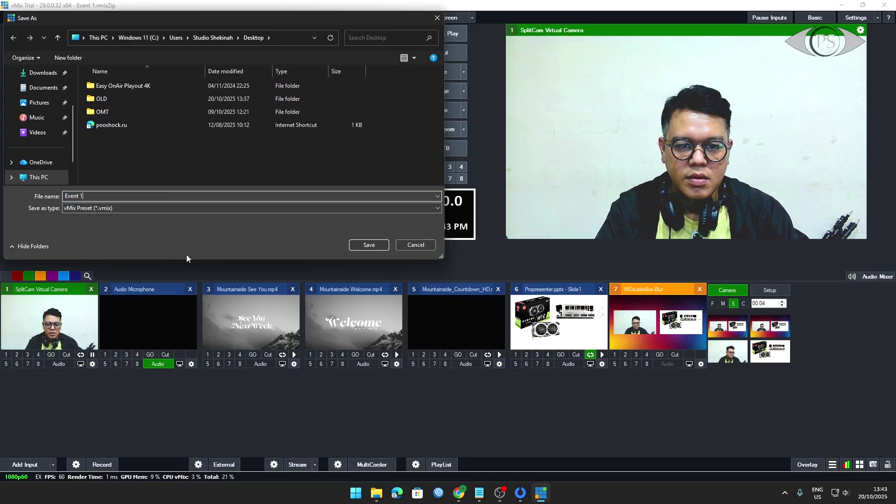
left_click(369, 245)
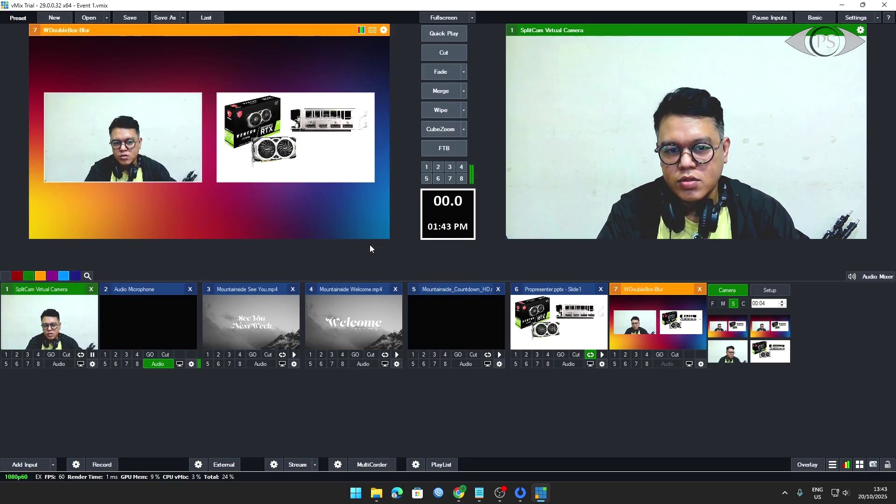
Step: Minimise vMix, open the Desktop folder in File Explorer and compare the sizes of Event 1.vmix and Event 1.vmixZip
left_click(842, 6)
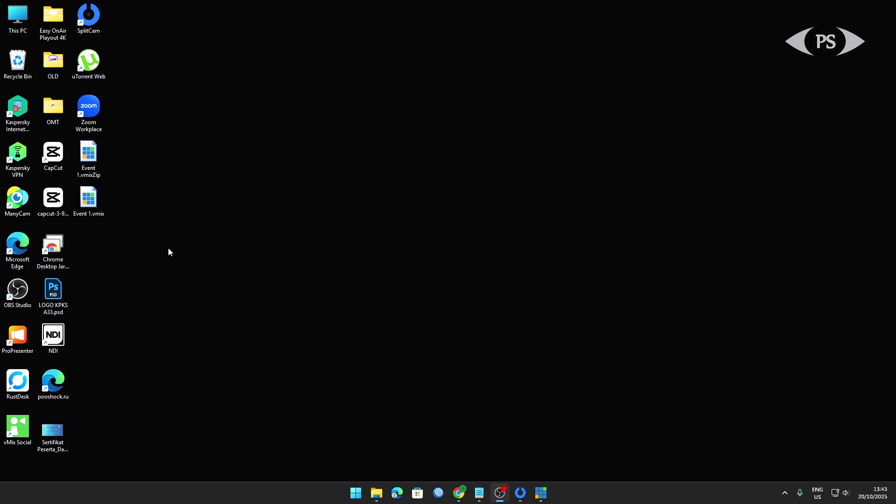
double_click(18, 17)
left_click(170, 138)
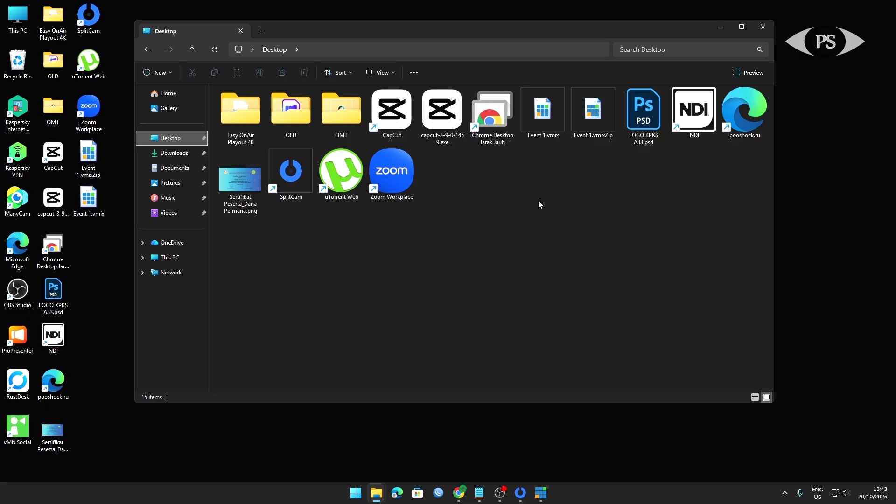
left_click(544, 139)
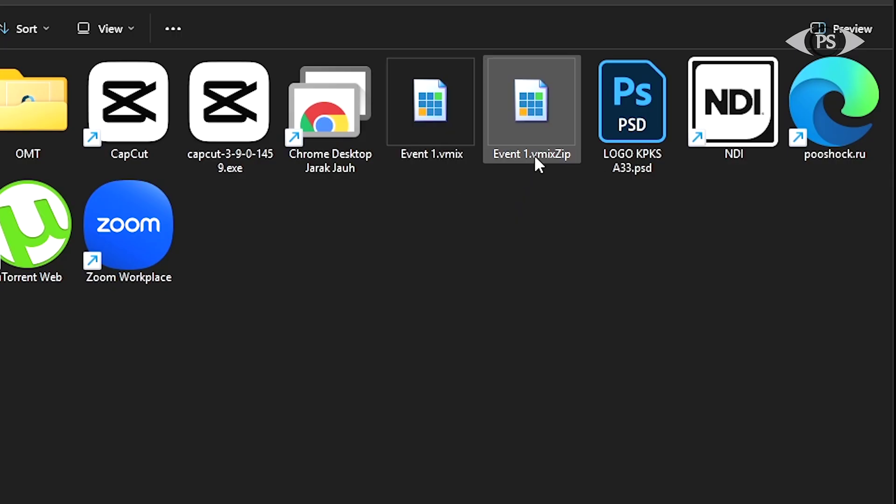
mouse_move(536, 158)
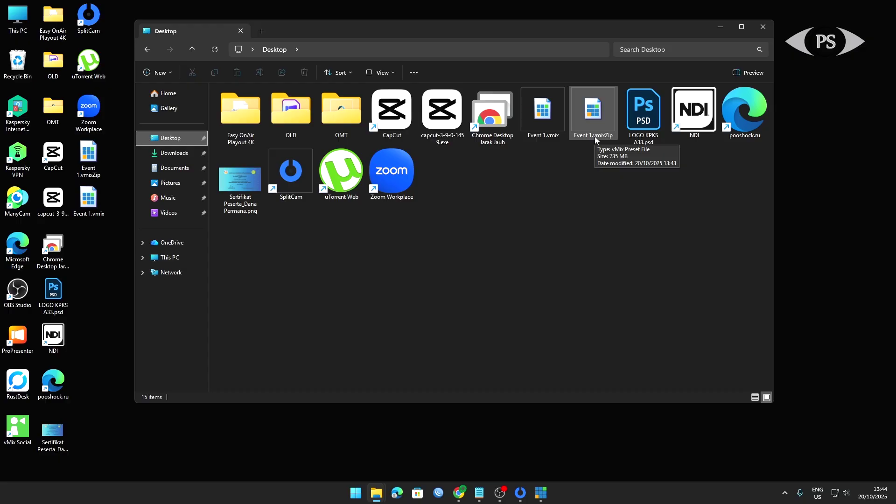
left_click(537, 122)
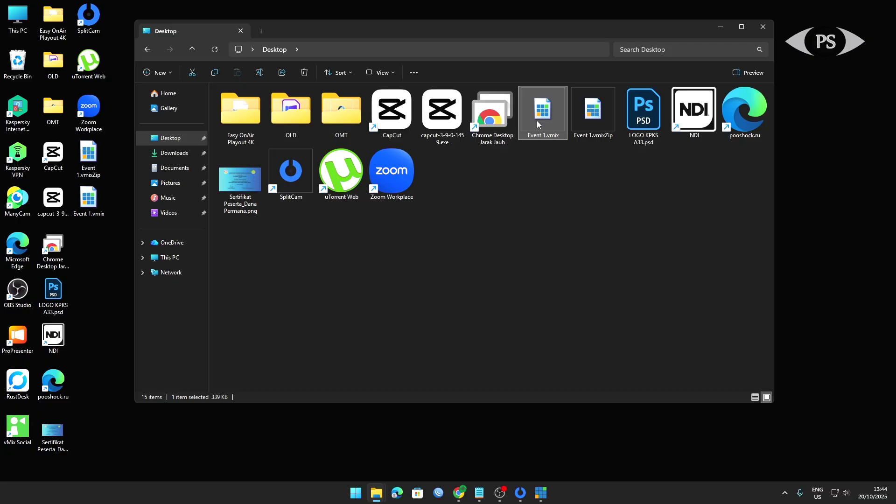
Step: Return to vMix and close the program
double_click(536, 120)
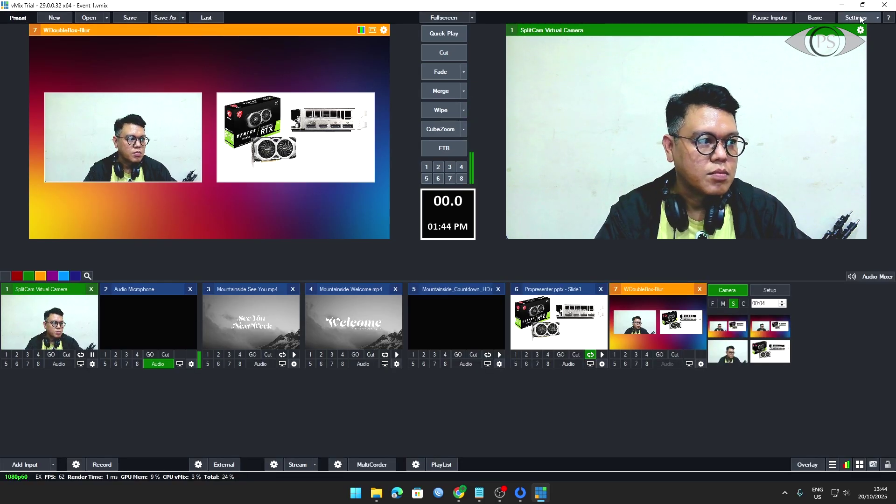
left_click(885, 4)
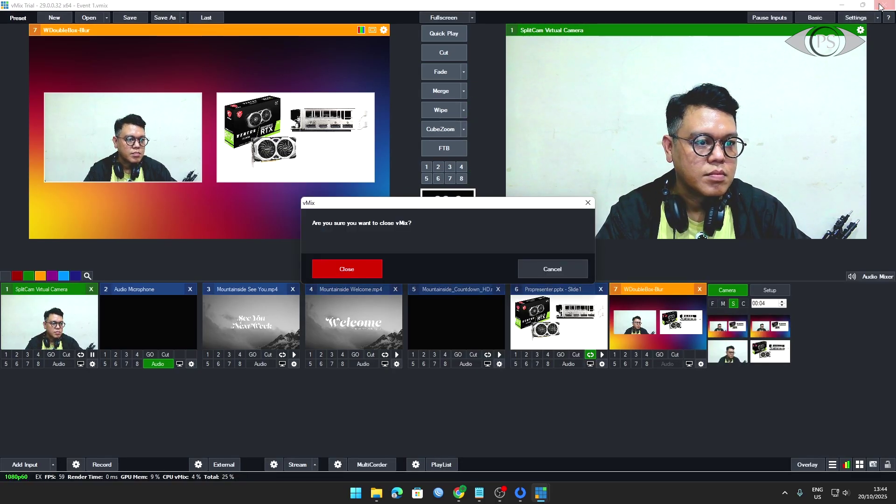
left_click(370, 273)
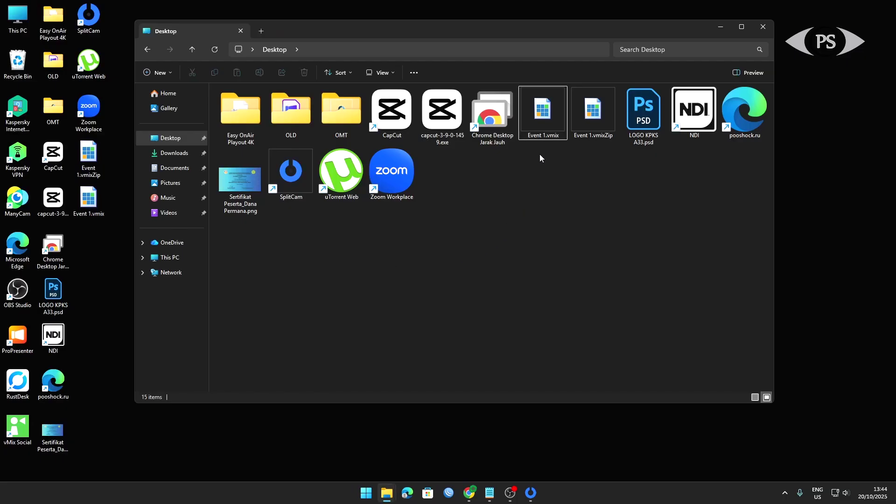
Step: Reopen the Event 1.vmix preset from the Desktop folder and preview its Mountainside See You.mp4 input
left_click(542, 120)
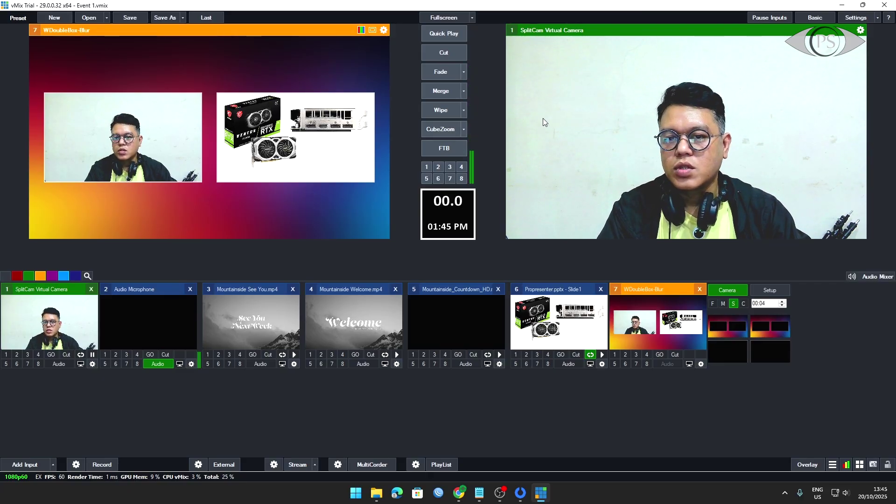
left_click(257, 323)
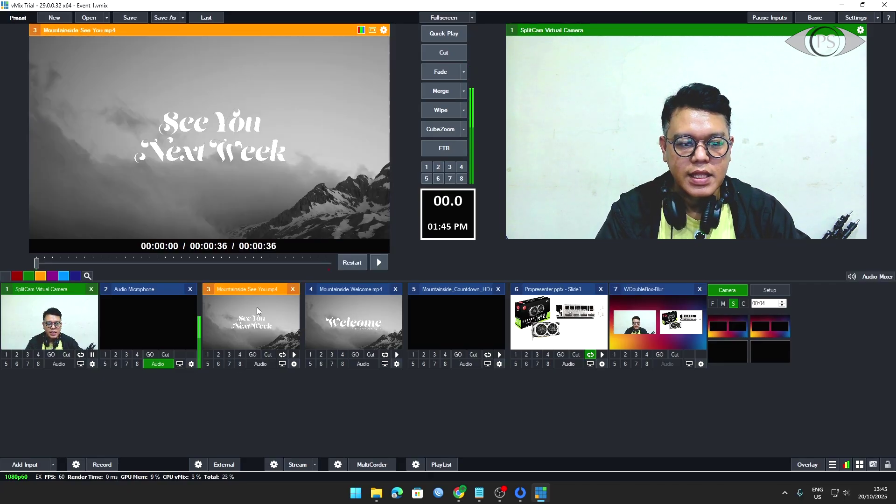
Step: Preview the Welcome, countdown, Propresenter.pptx, WDoubleBox-Blur, Audio Microphone and SplitCam Virtual Camera inputs one after another
left_click(346, 323)
left_click(444, 328)
left_click(521, 326)
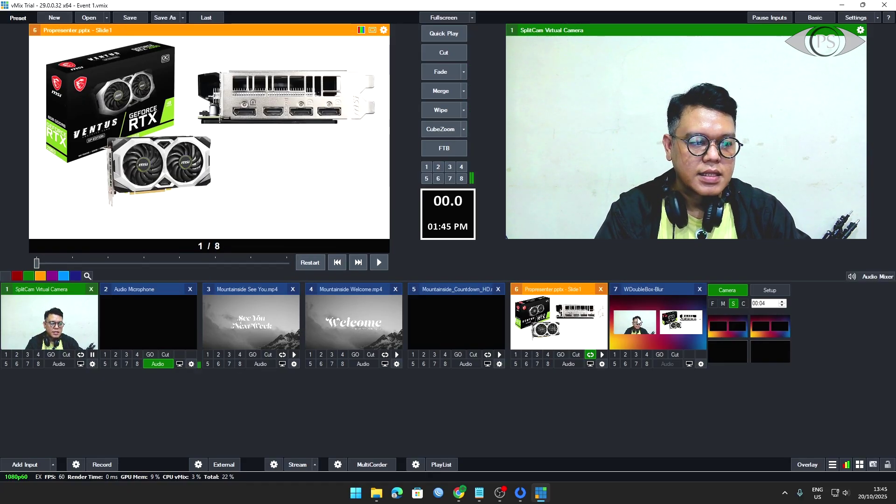
left_click(621, 322)
left_click(149, 323)
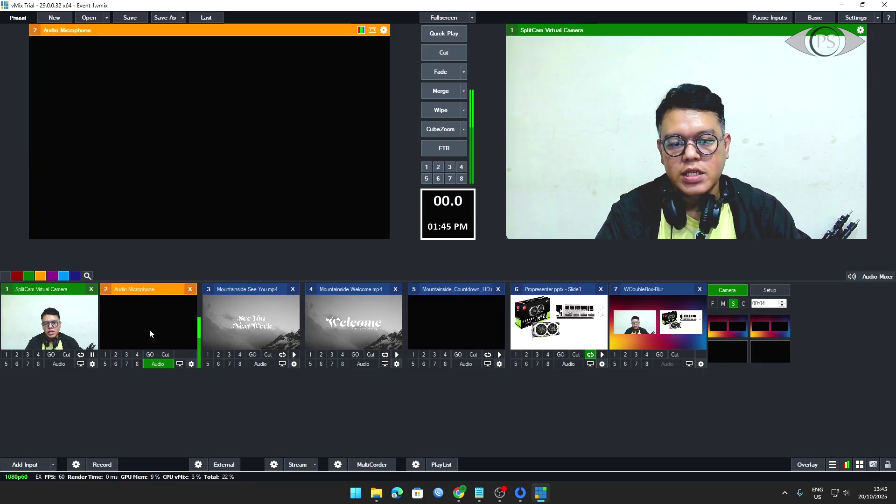
left_click(51, 332)
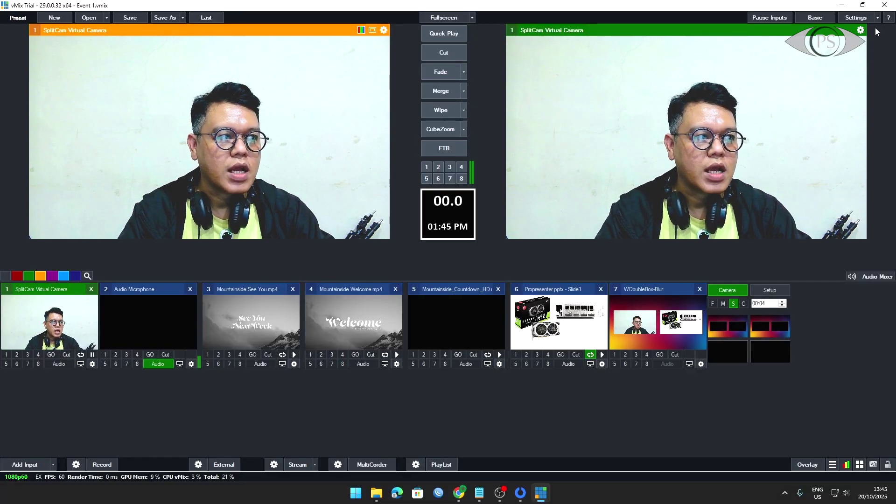
Step: Close vMix with the changes discarded and open the Event 1.vmixZip bundle from the Desktop folder
left_click(882, 5)
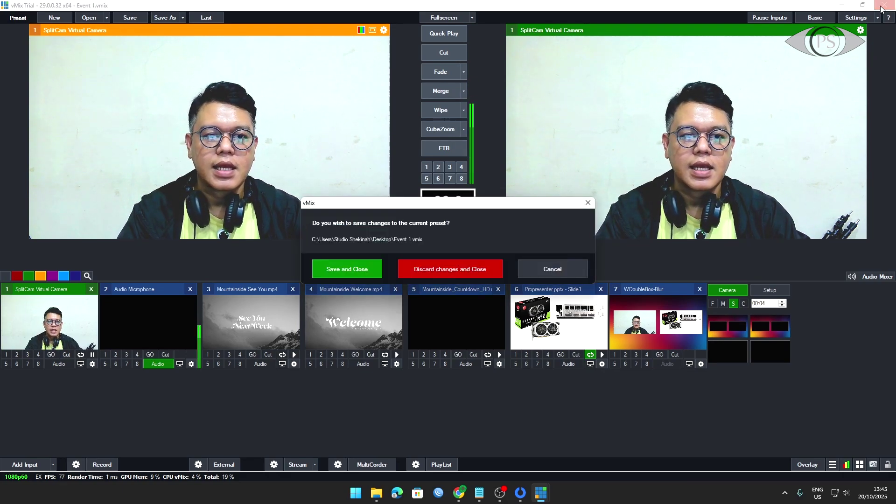
left_click(445, 273)
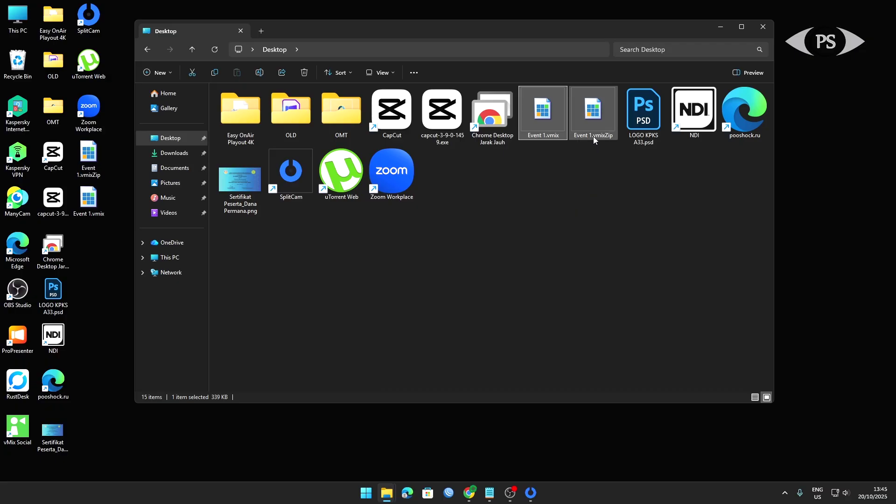
double_click(591, 121)
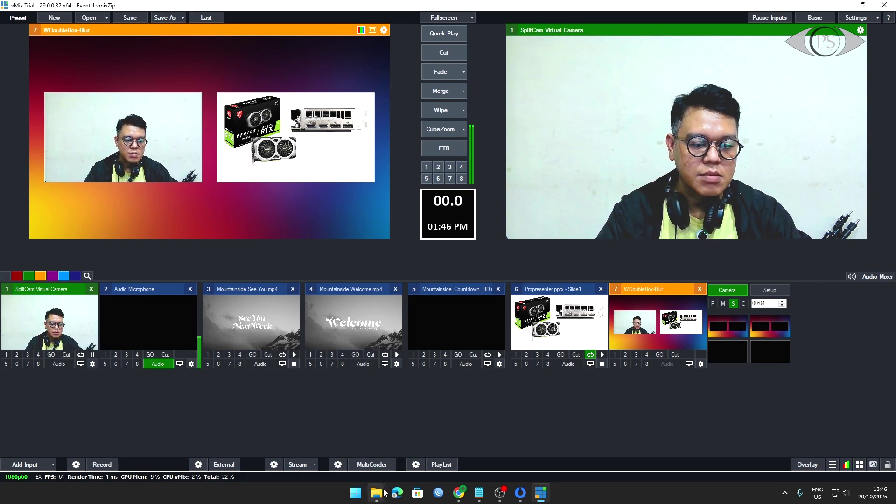
Step: Bring the Desktop folder forward, check the size of Event 1.vmixZip, and return to vMix
mouse_move(378, 497)
left_click(417, 440)
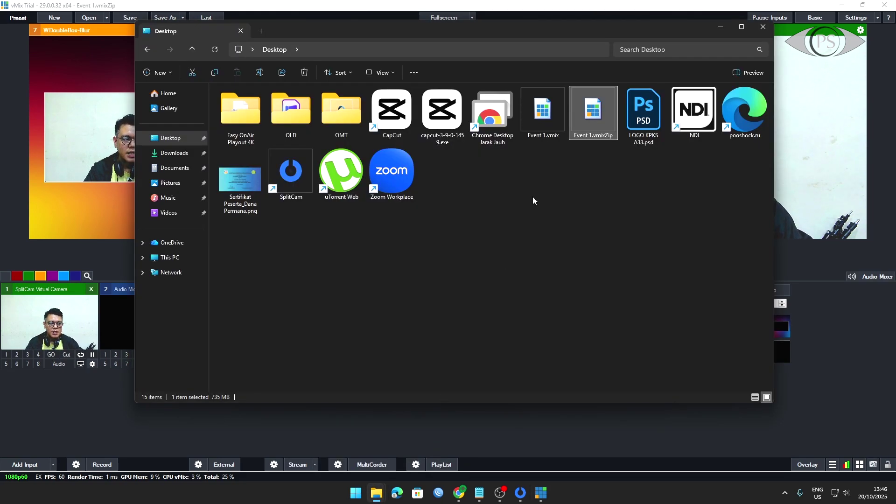
left_click(590, 180)
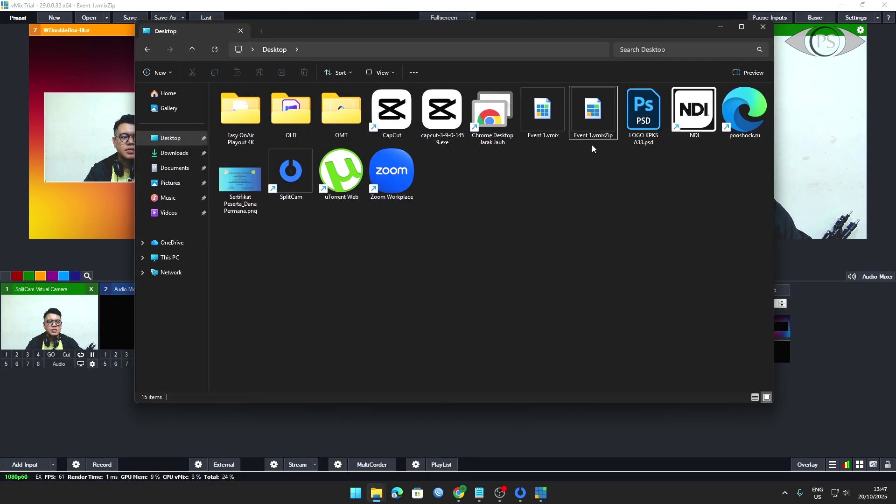
left_click(603, 119)
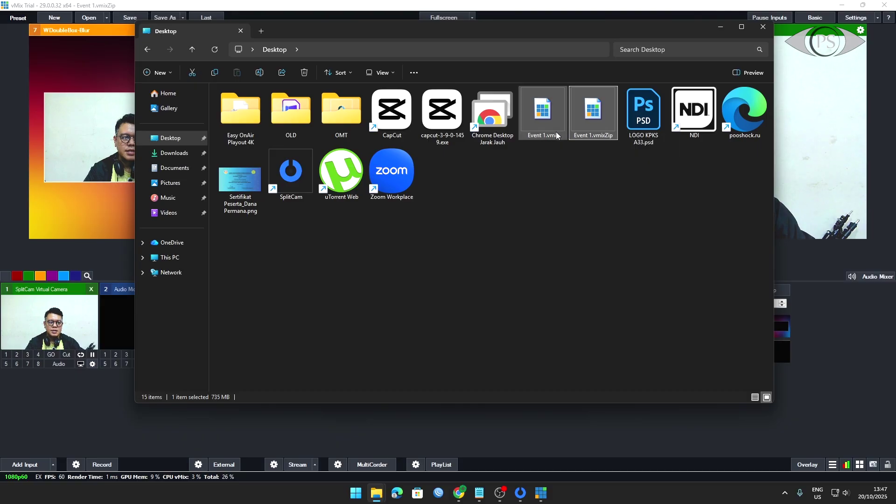
left_click(552, 8)
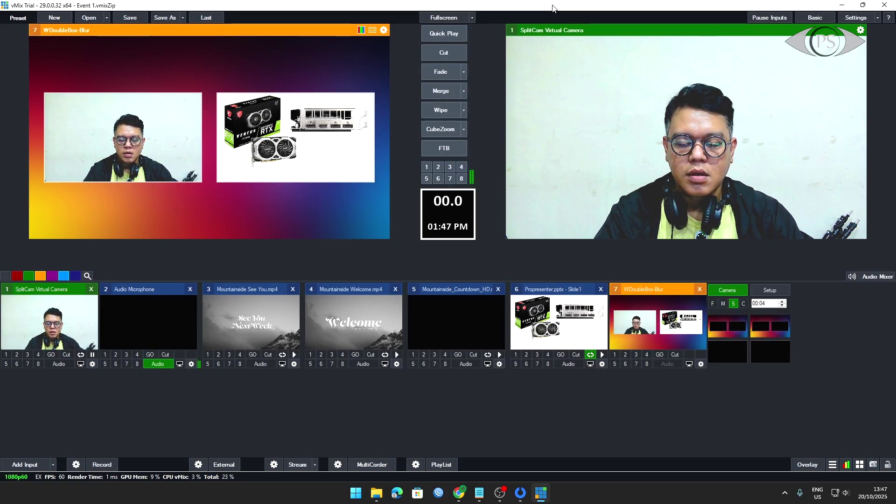
Step: Examine the Audio Microphone input's settings and its source change option, declining to stop the input
left_click(191, 364)
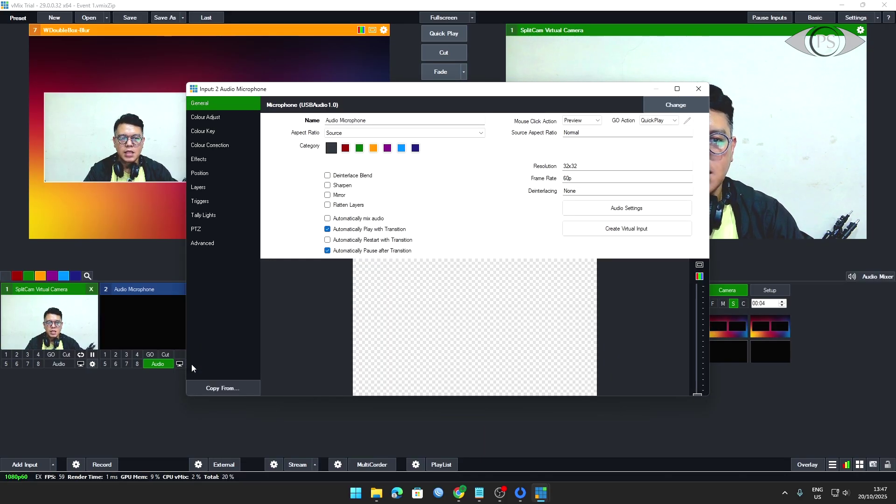
left_click(675, 105)
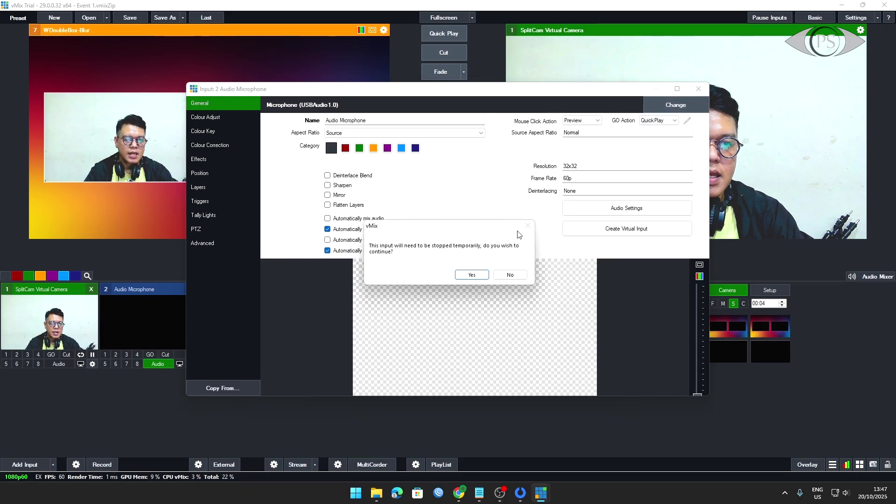
left_click(510, 276)
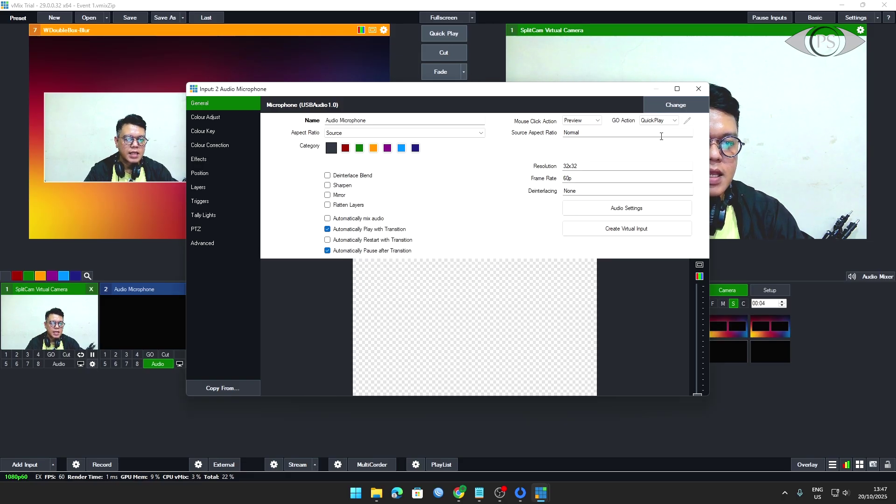
left_click(698, 89)
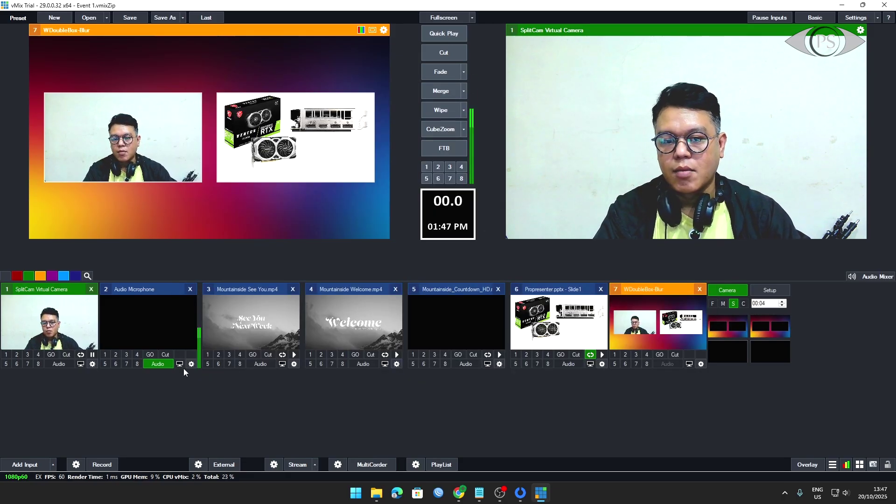
Step: Preview the camera and microphone inputs, and check the layer setup of the WDoubleBox-Blur virtual set
left_click(70, 322)
left_click(137, 319)
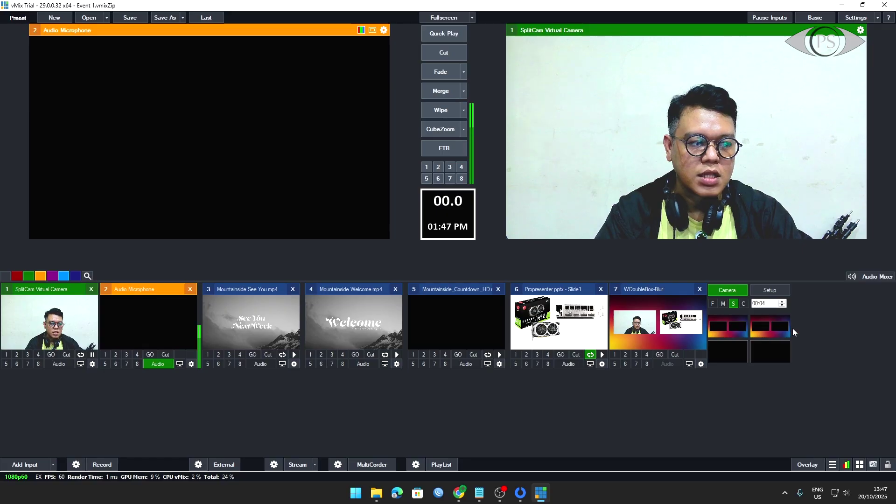
left_click(770, 289)
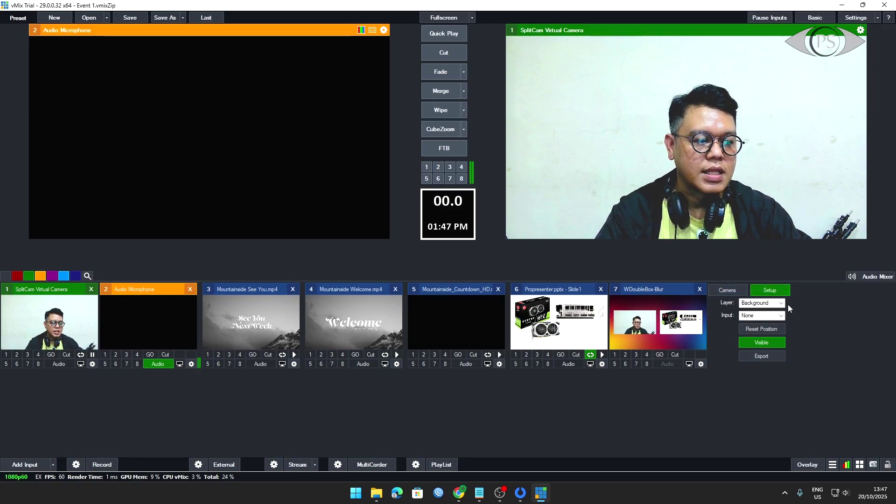
left_click(781, 303)
left_click(727, 290)
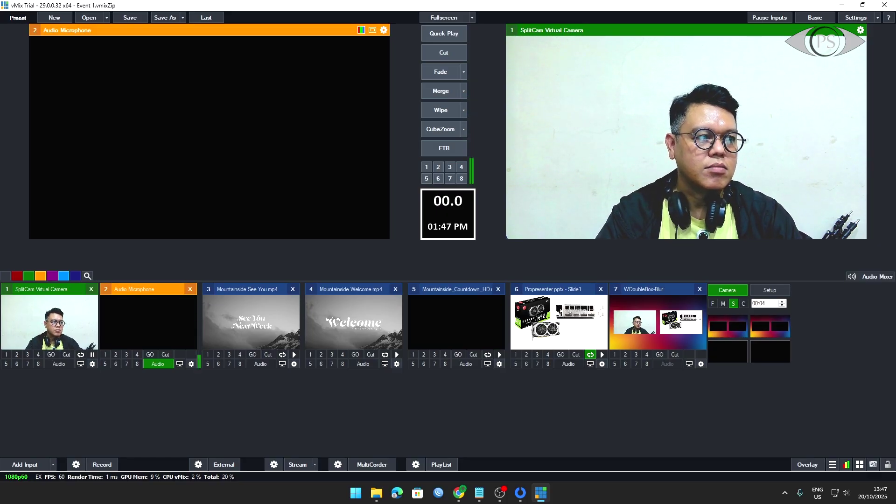
Step: Minimise vMix and open Event 1.vmixZip from the Desktop folder with WinRAR archiver
left_click(843, 6)
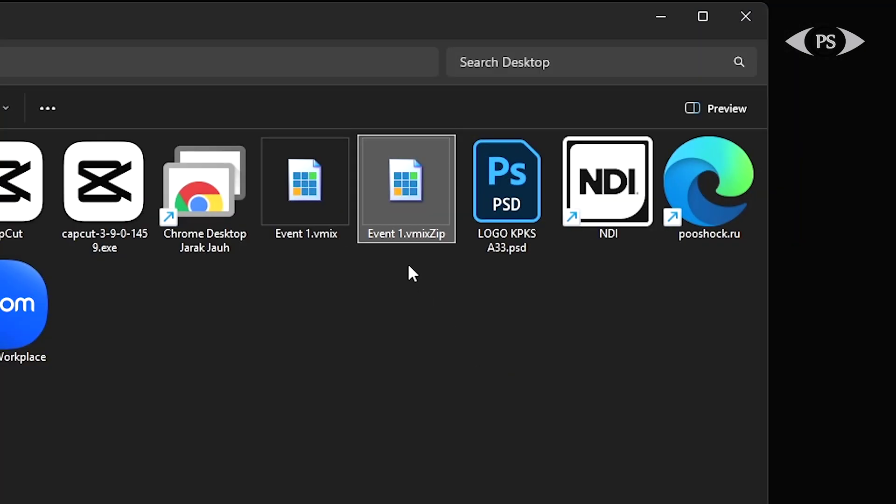
right_click(390, 185)
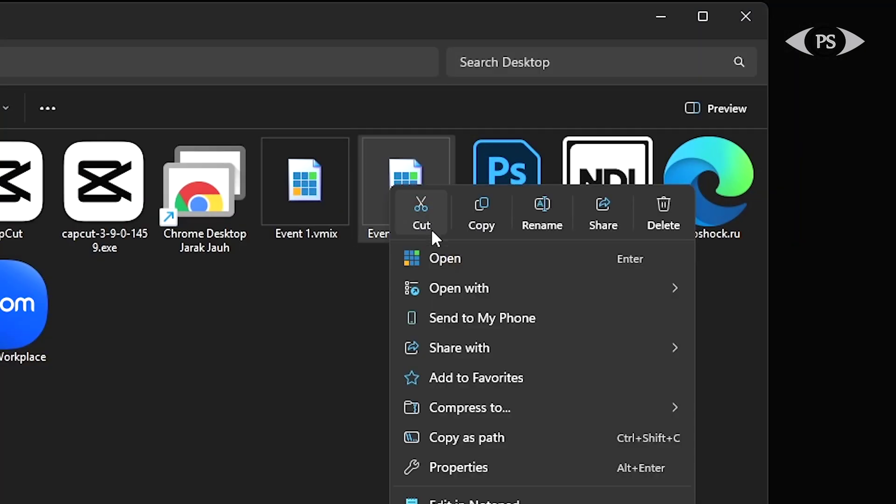
mouse_move(480, 289)
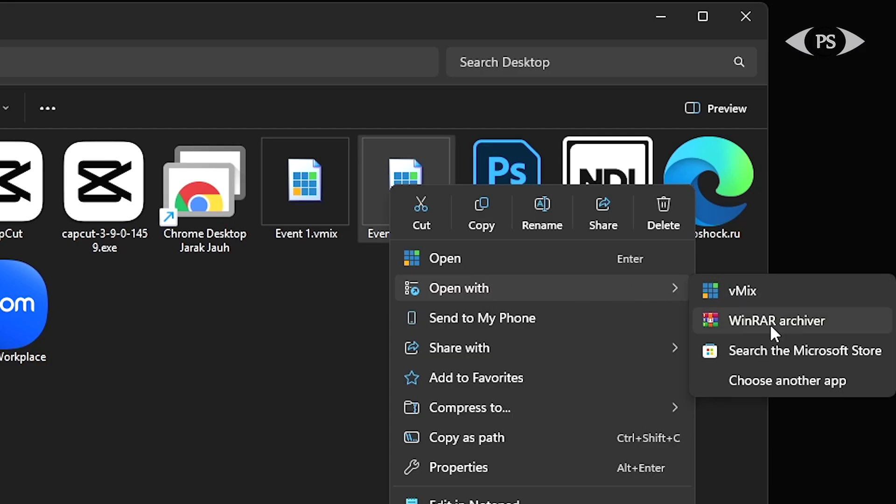
left_click(770, 322)
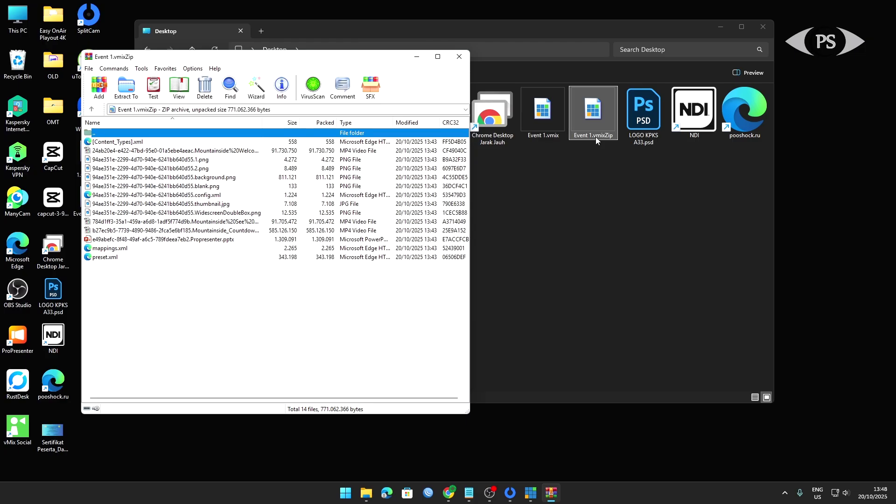
left_click(172, 312)
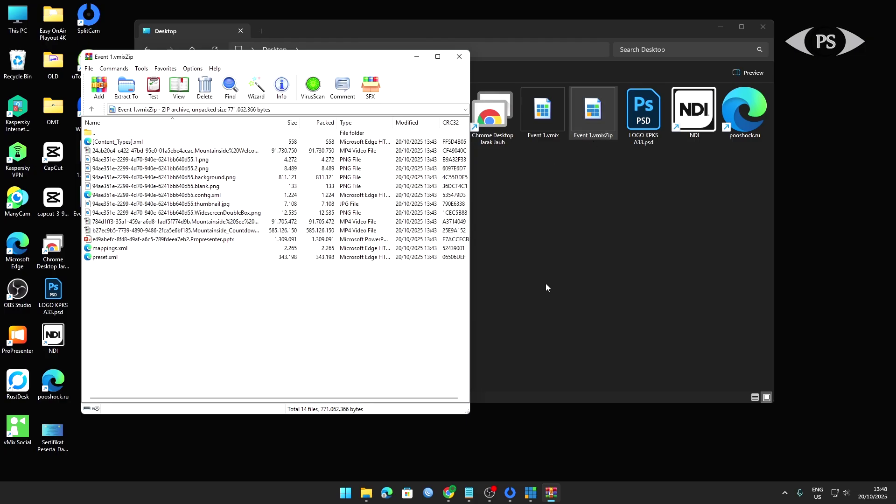
Step: Create a folder named Event 1 in the Desktop folder and open it
left_click(591, 261)
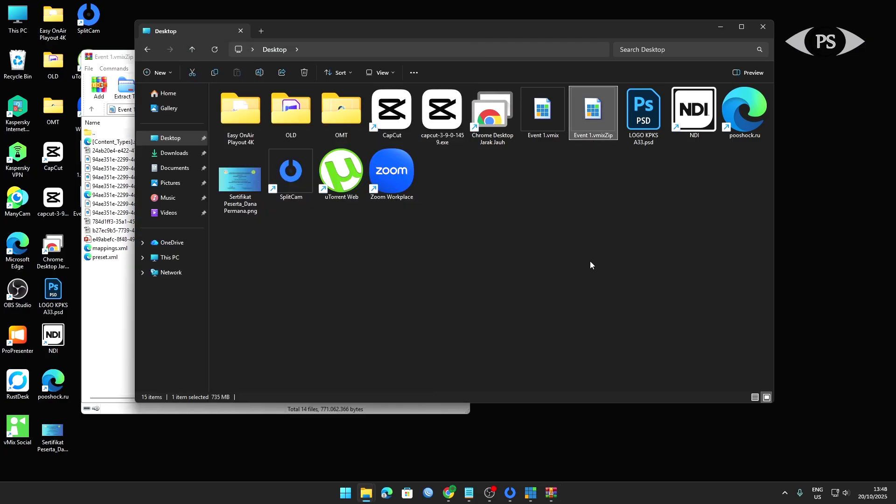
key("ctrl+shift+n")
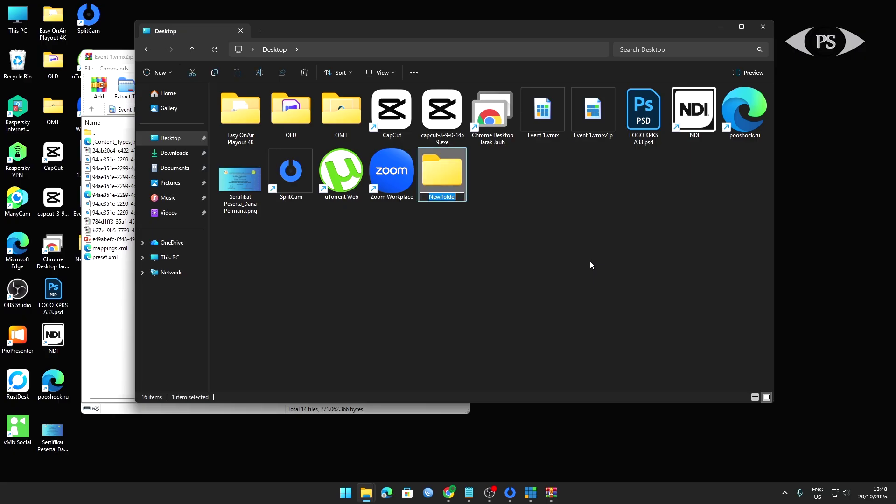
type("E")
key("Return")
key("F2")
type("1")
key("Return")
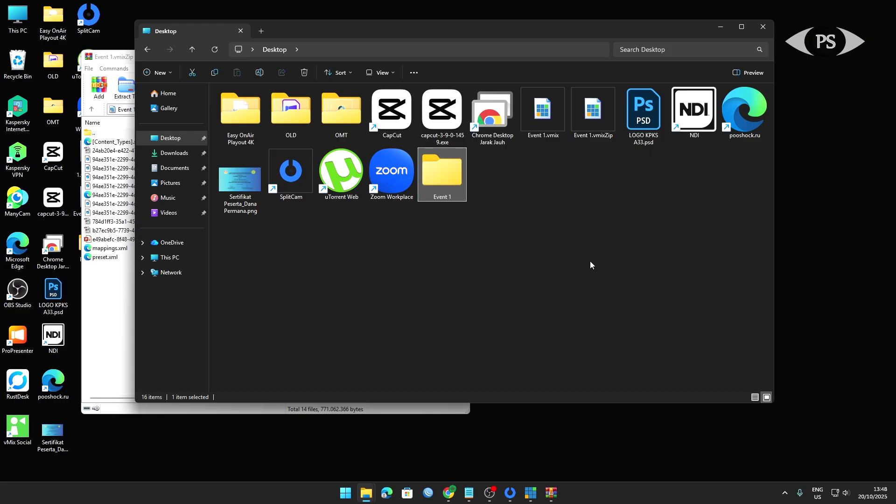
key("Return")
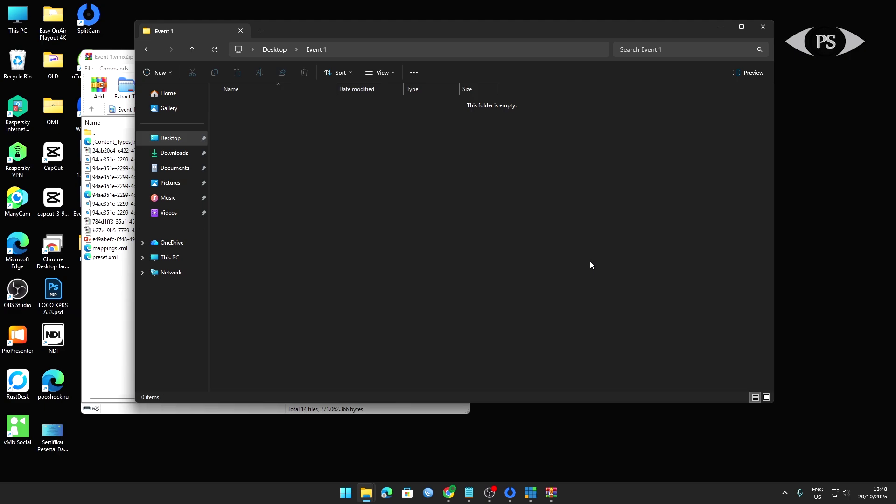
Step: Extract all files of the Event 1.vmixZip archive into the Event 1 folder and close WinRAR
left_click(108, 298)
left_click_drag(108, 299, 125, 144)
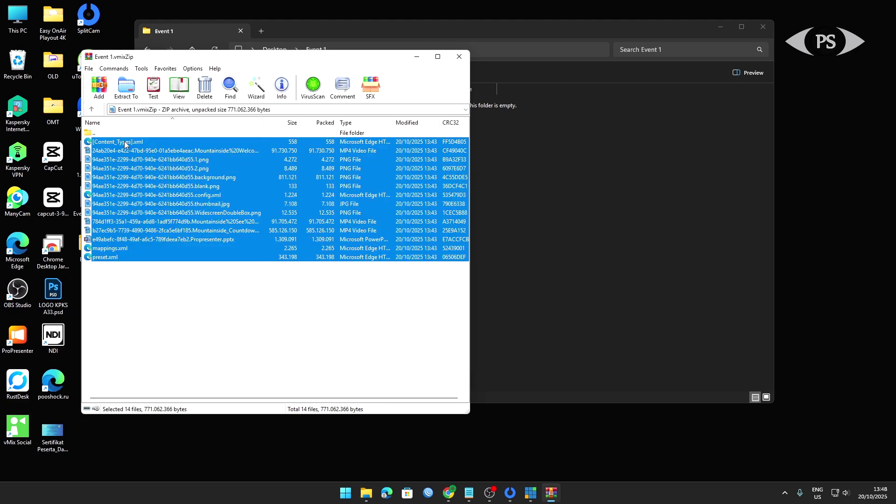
left_click_drag(649, 187, 648, 184)
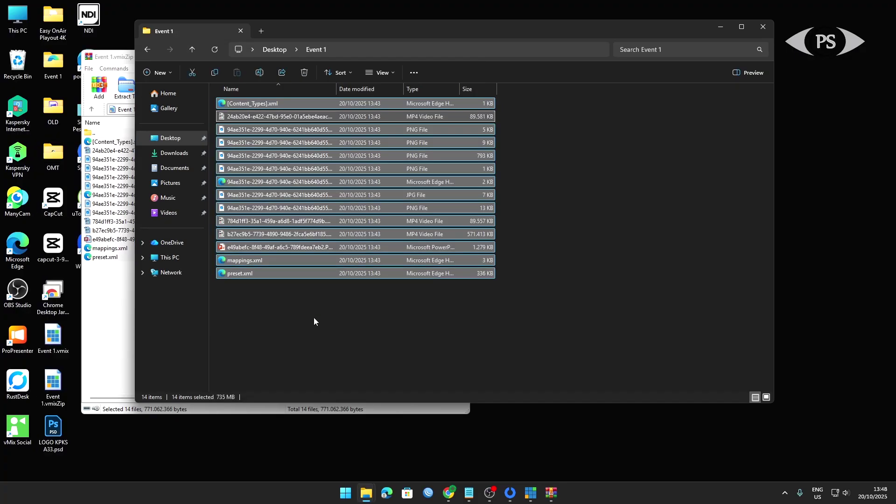
left_click(110, 322)
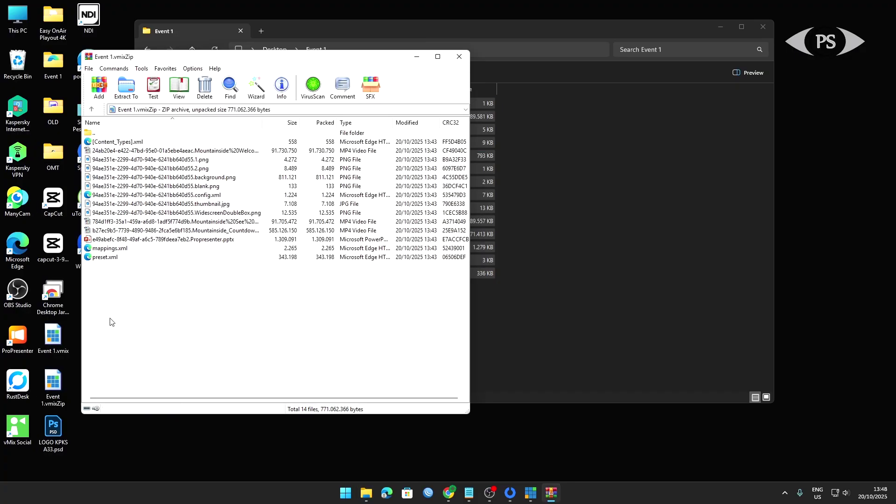
left_click(459, 57)
left_click(627, 354)
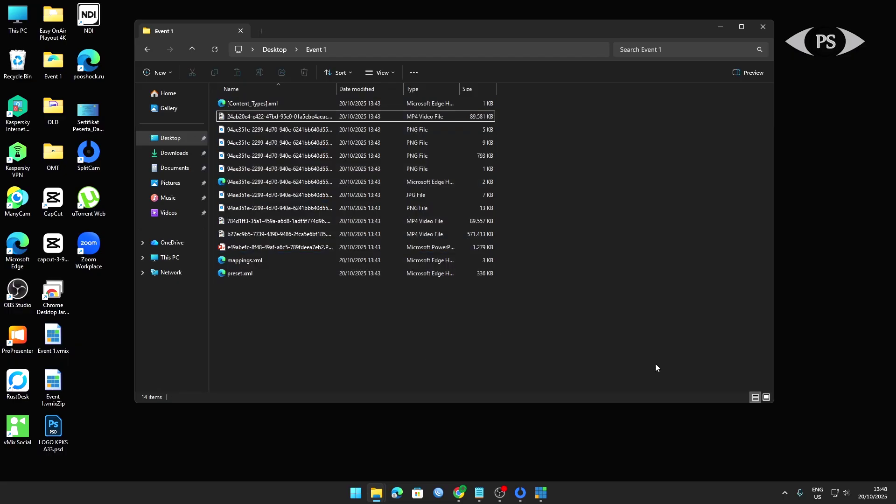
Step: Show the Event 1 folder's files as large thumbnails and inspect the extracted images and videos
left_click(766, 398)
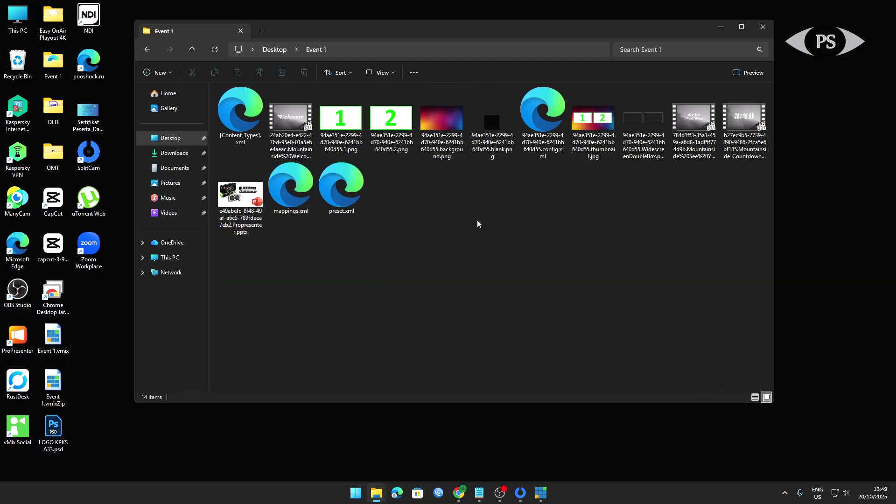
left_click(342, 137)
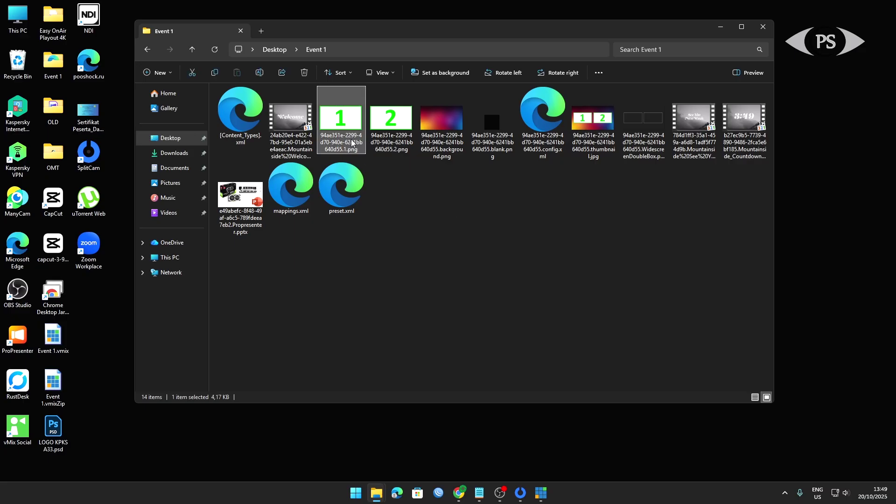
left_click(385, 148)
left_click(461, 149)
left_click(498, 152)
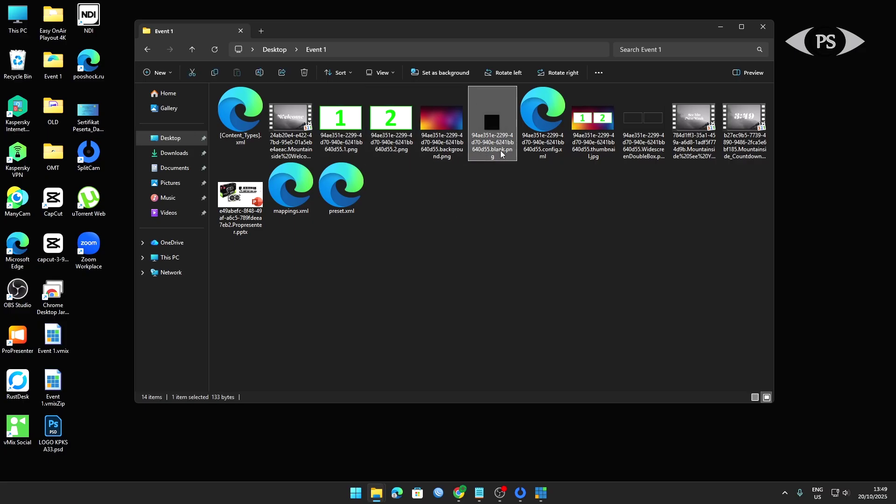
left_click(599, 150)
left_click(631, 150)
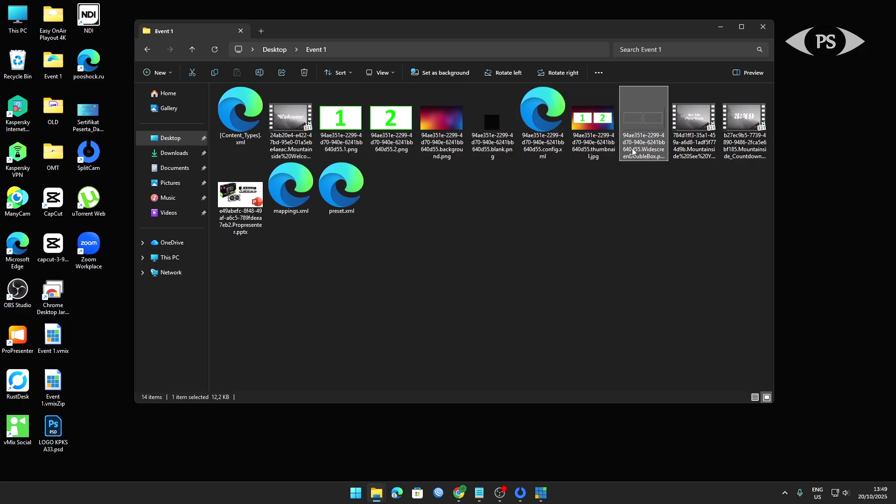
left_click(483, 218)
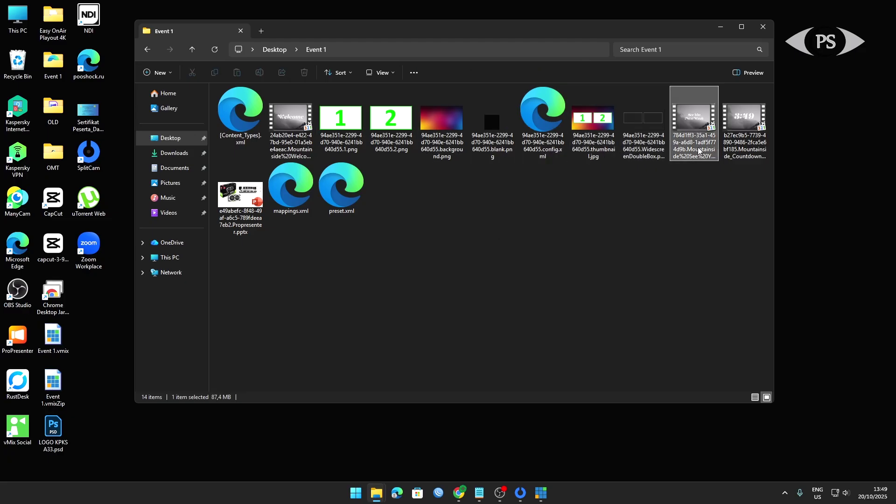
Step: Examine the extracted countdown video, Welcome video and Propresenter.pptx presentation in the Event 1 folder
left_click(740, 150)
left_click(280, 149)
left_click(251, 200)
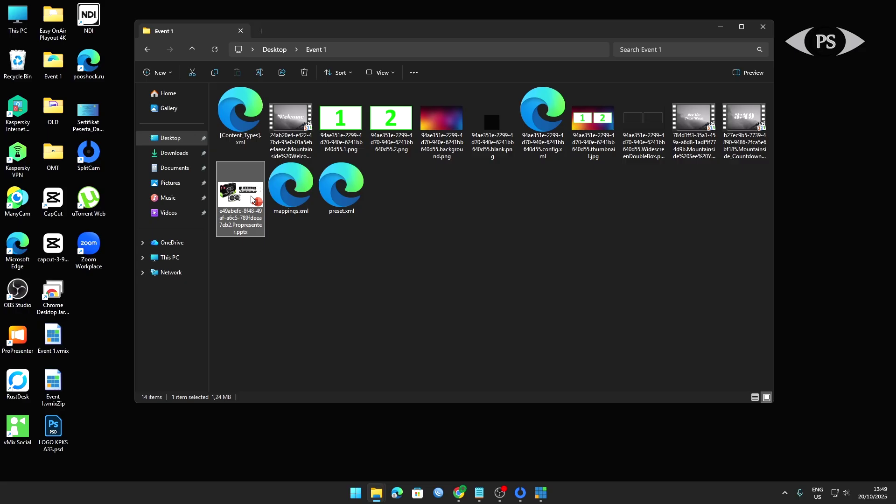
left_click(747, 151)
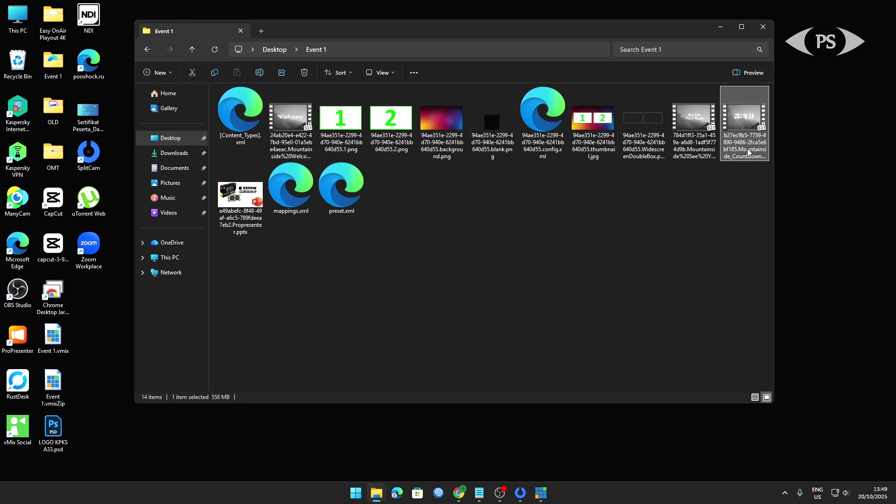
left_click(553, 249)
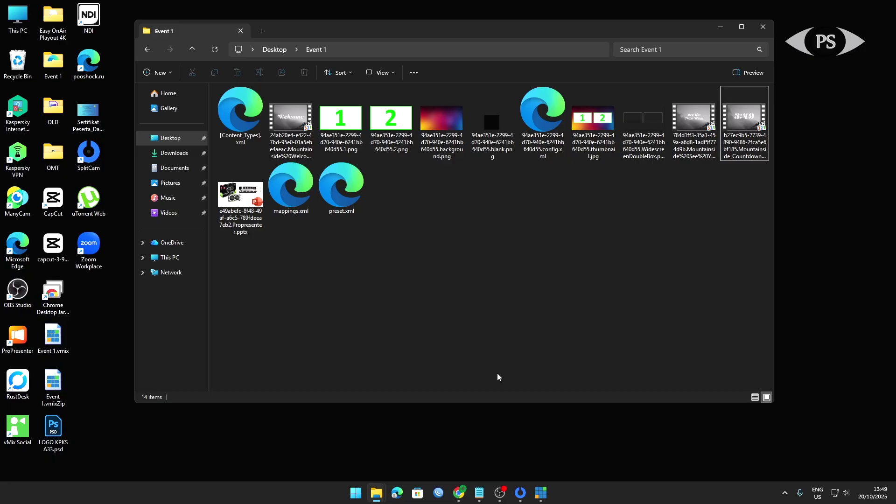
Step: Switch back to vMix and close it, discarding the changes to the Event 1.vmixZip preset
left_click(541, 493)
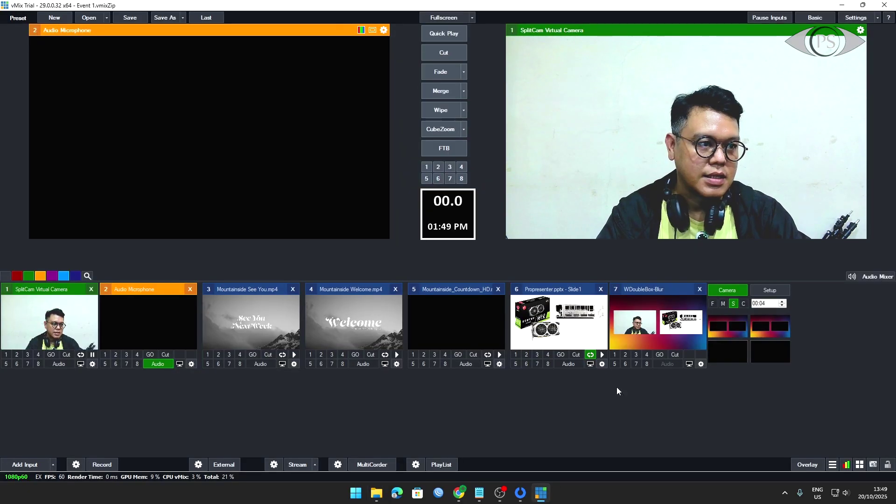
left_click(885, 6)
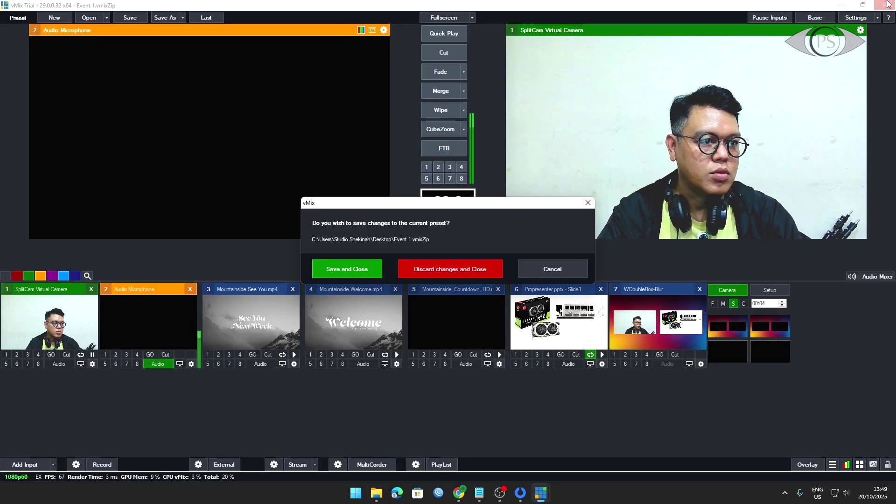
left_click(442, 267)
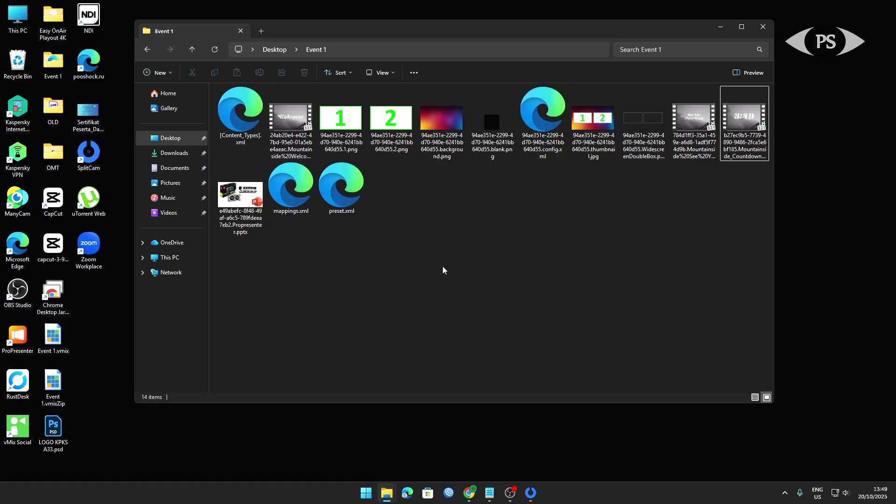
Step: Open the extracted preset.xml from the Event 1 folder with vMix
right_click(343, 192)
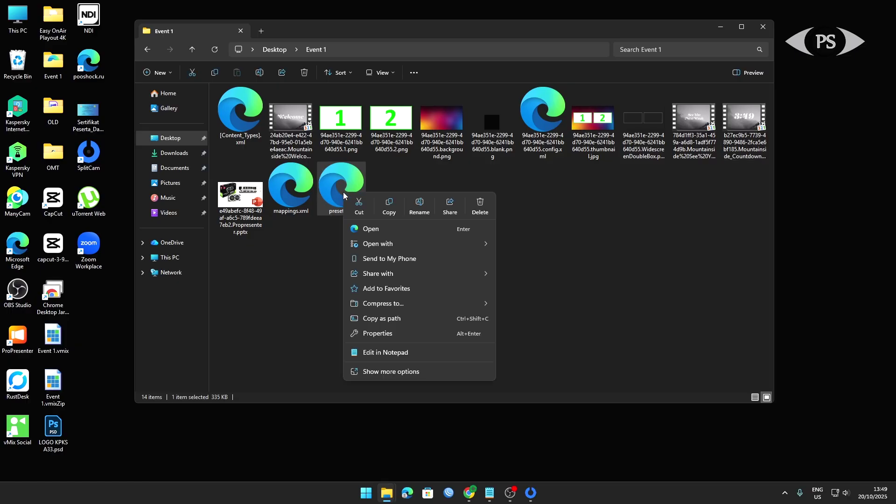
mouse_move(446, 244)
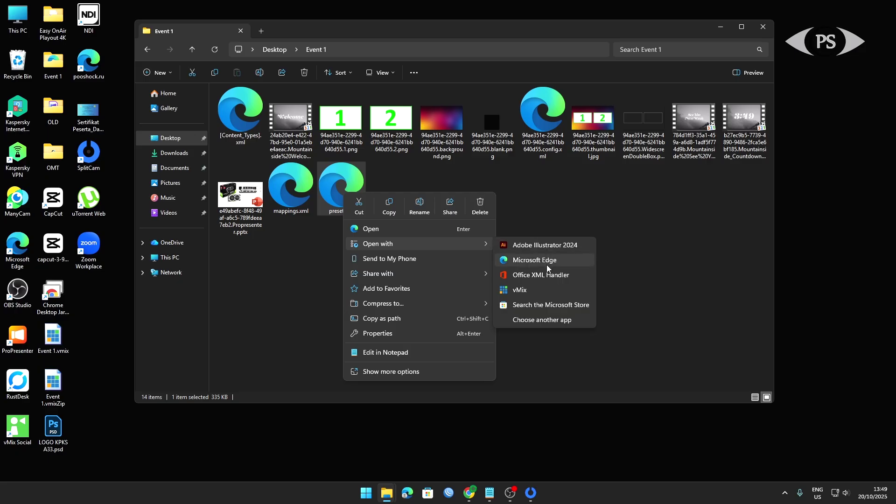
left_click(552, 294)
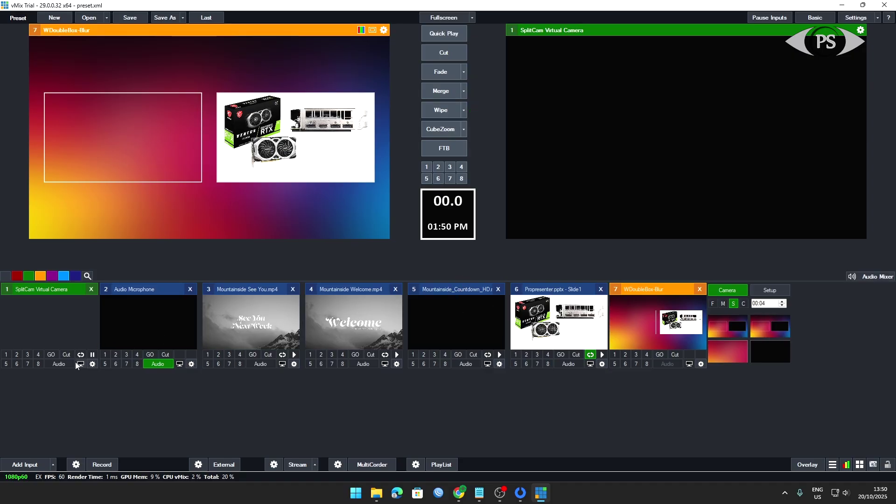
Step: Change the source of input 1 to the SplitCam Virtual Camera, allowing the input to stop temporarily, and close its settings
left_click(92, 364)
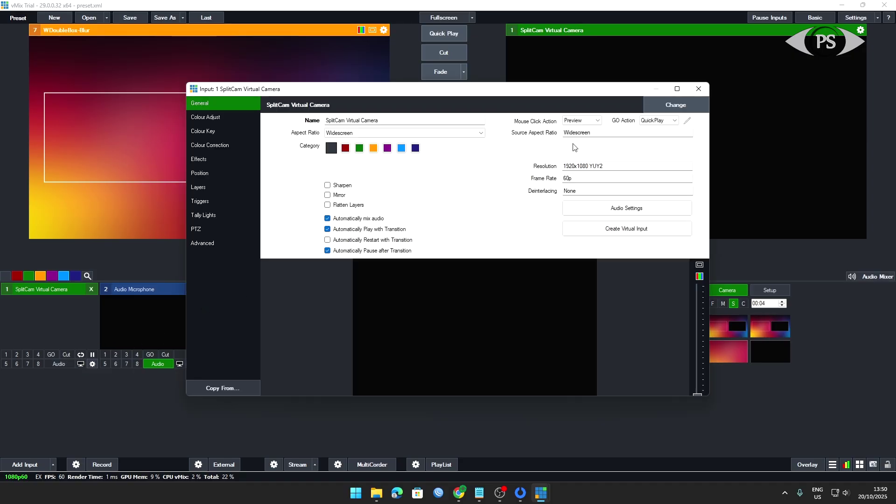
left_click(668, 108)
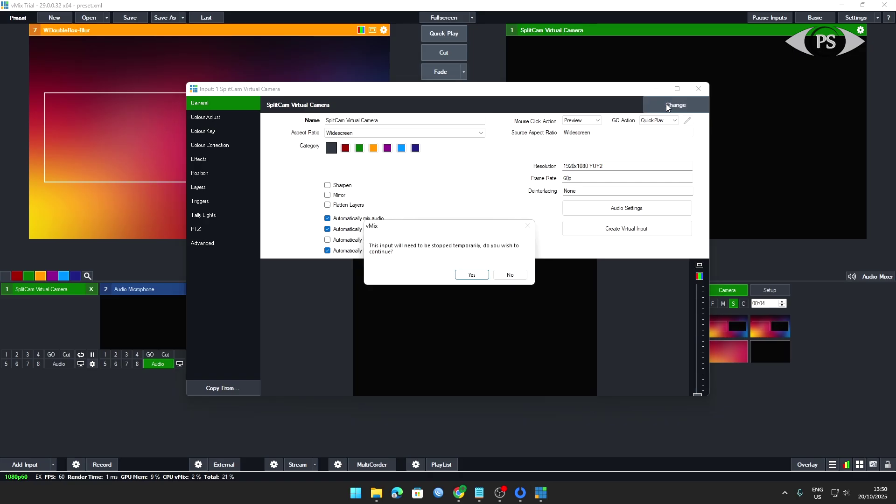
left_click(470, 275)
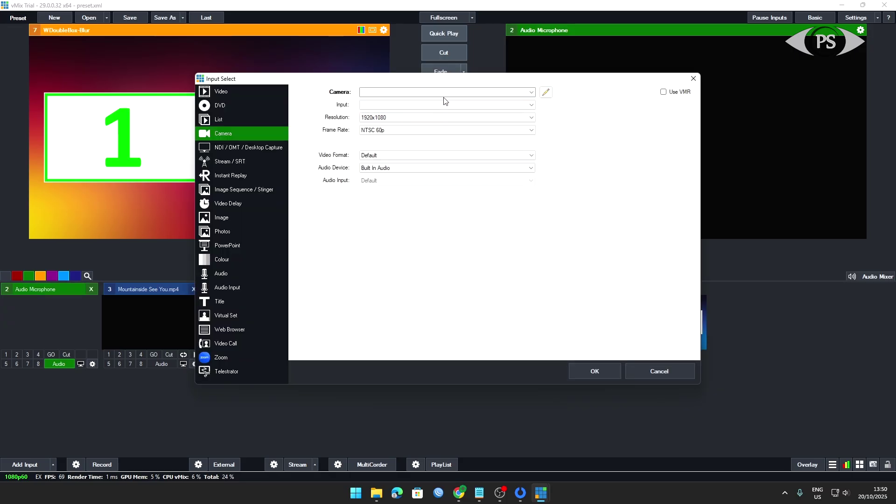
left_click(446, 93)
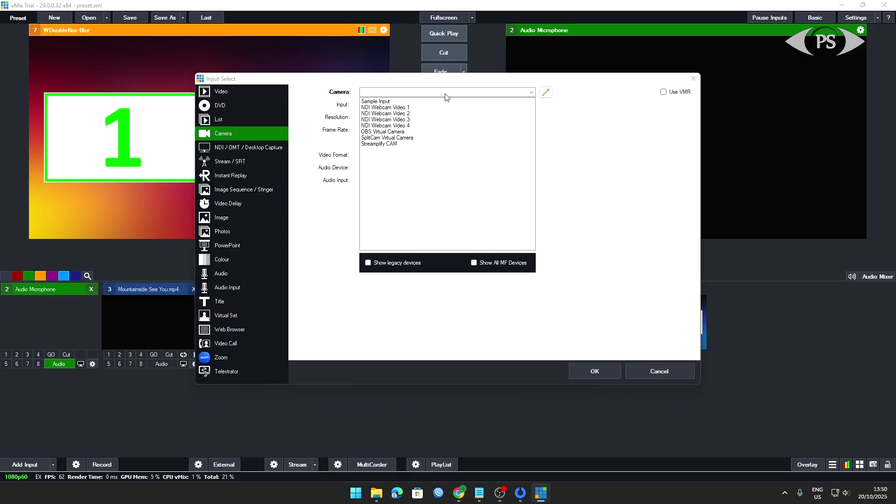
left_click(417, 138)
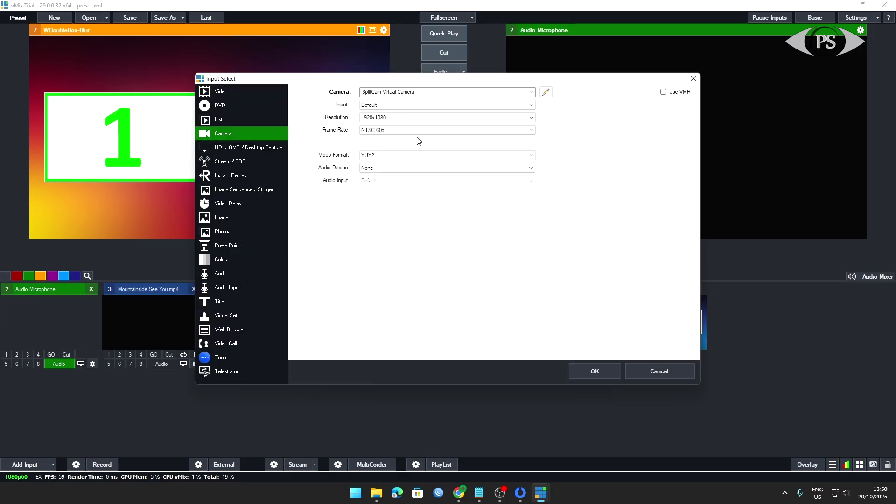
left_click(595, 371)
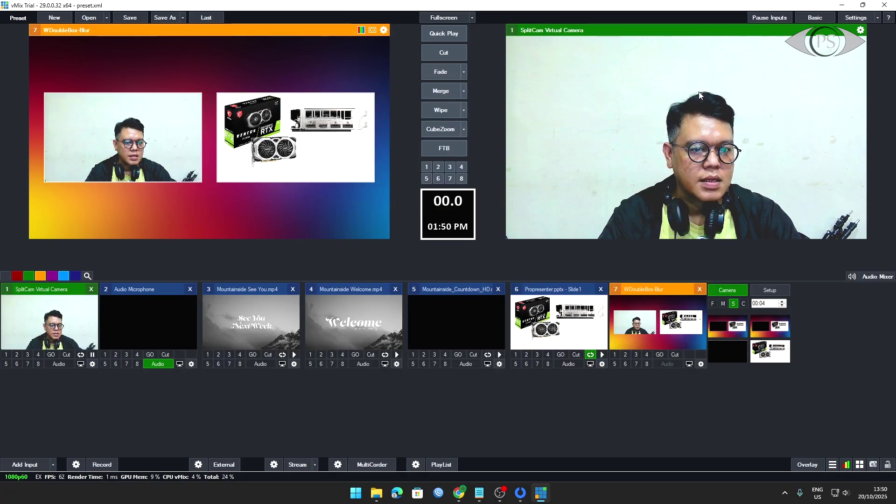
left_click(698, 88)
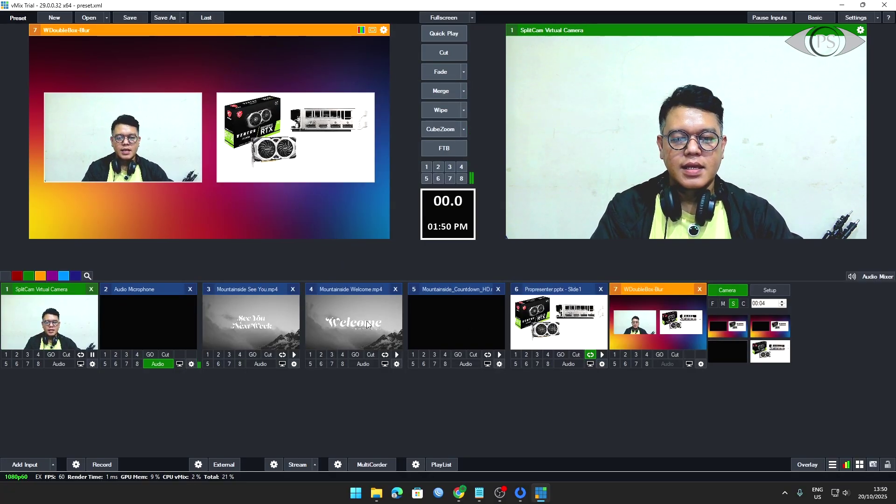